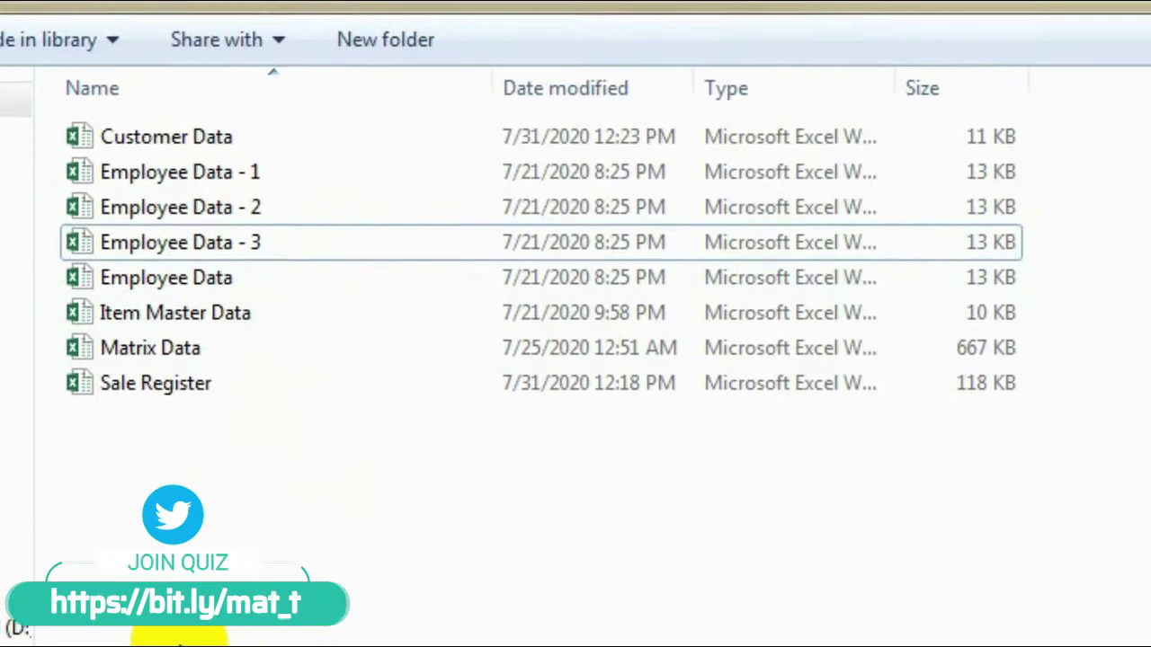
Step: Upload the workbooks Employee Data - 1, Employee Data - 2 and Employee Data - 3 from the presentation folder to Google Drive's Demostration folder
shift+click(227, 171)
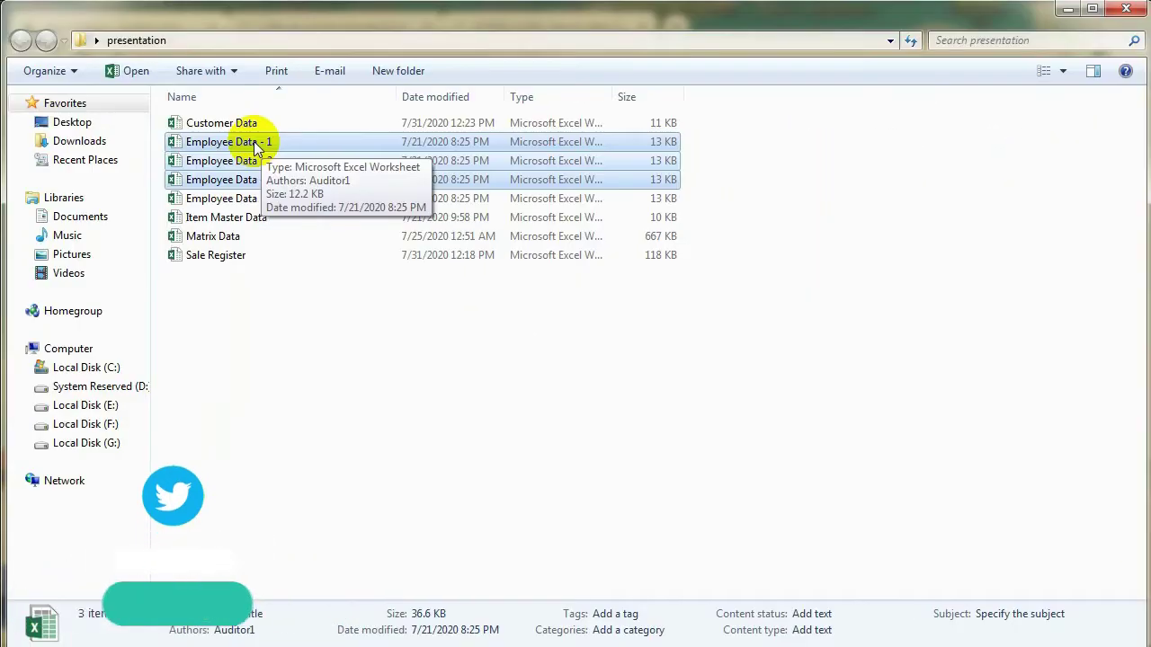
drag(241, 149, 662, 378)
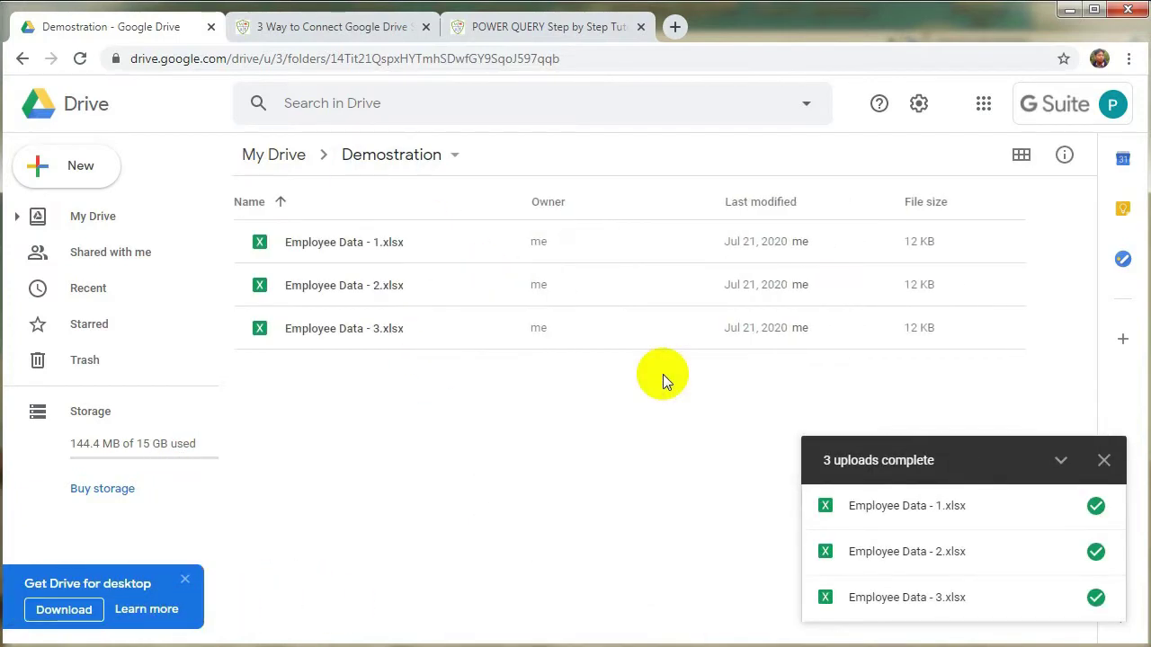
click(1104, 462)
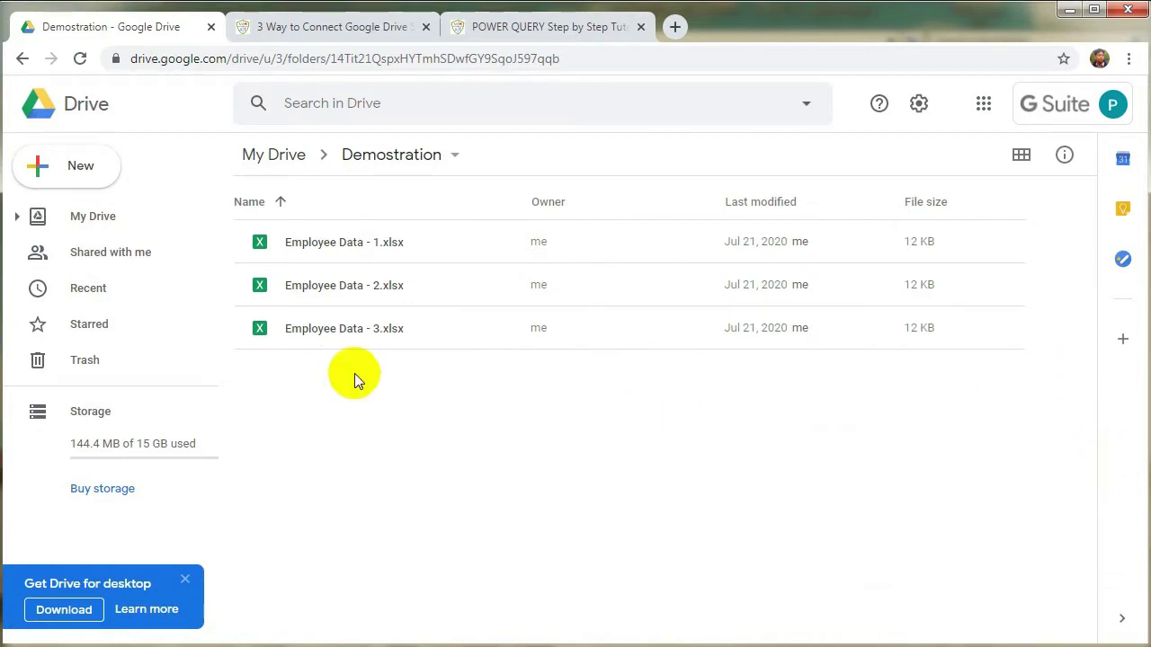
click(378, 249)
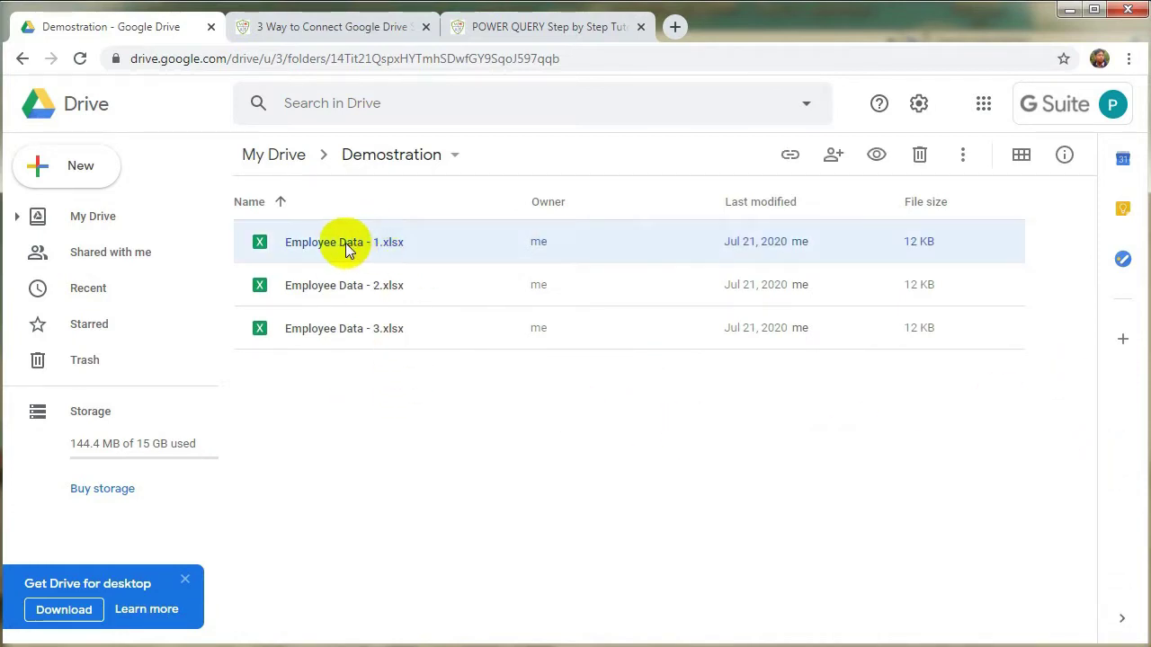
click(404, 295)
click(402, 333)
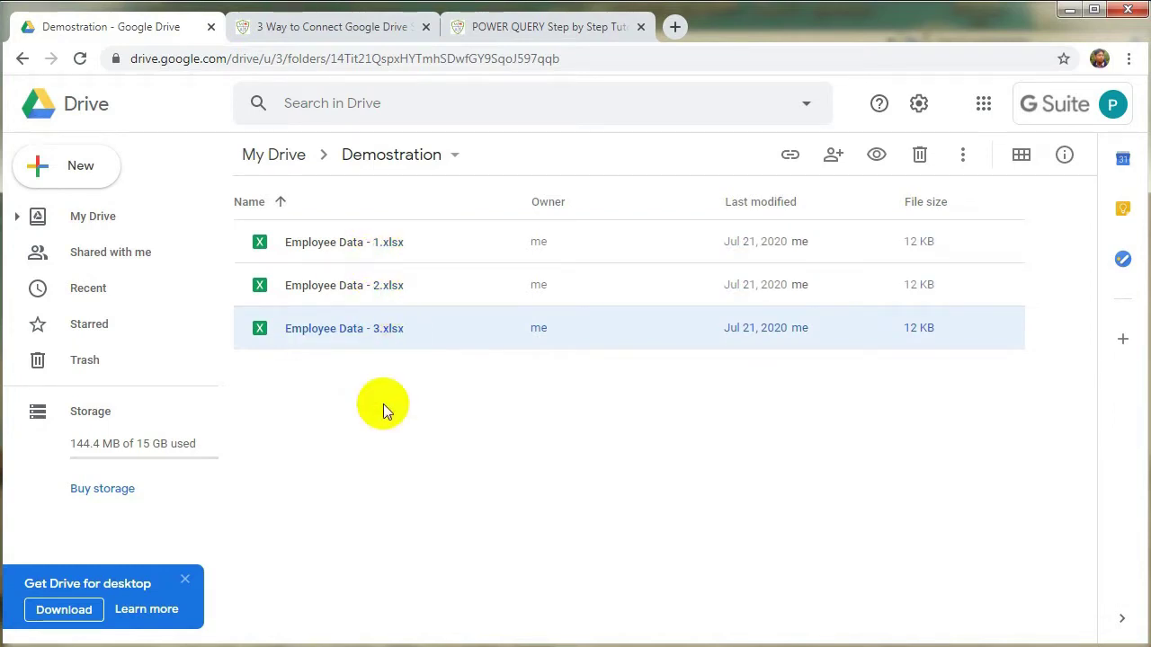
Step: Change the link sharing of Employee Data - 1.xlsx to Anyone with the link
click(378, 245)
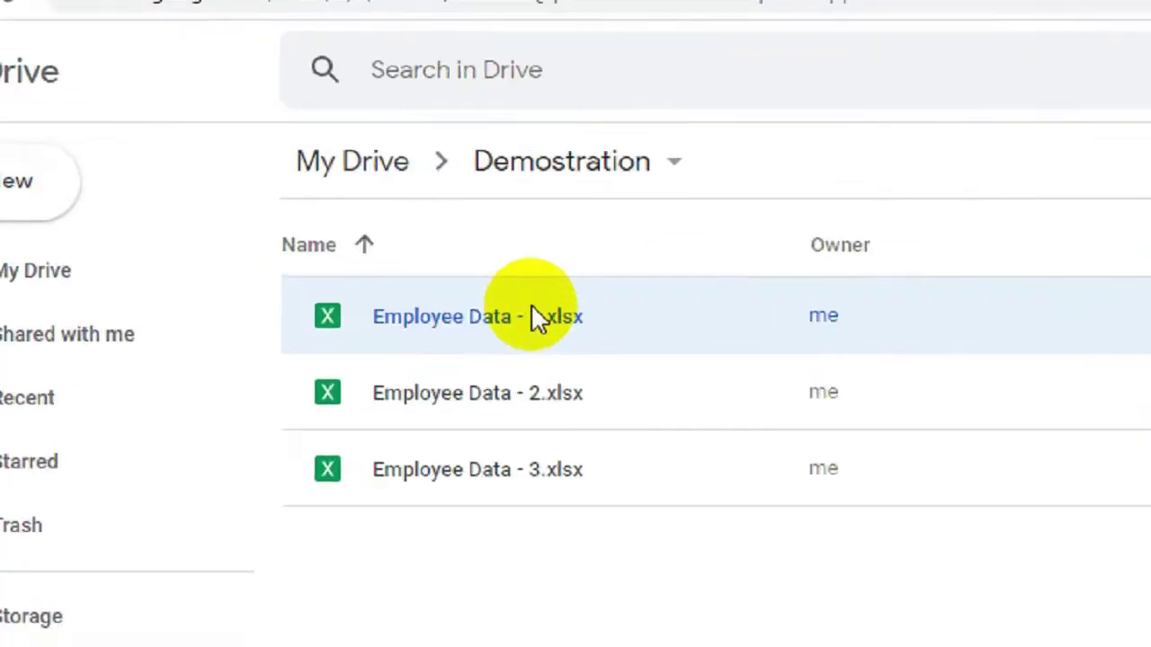
right_click(378, 243)
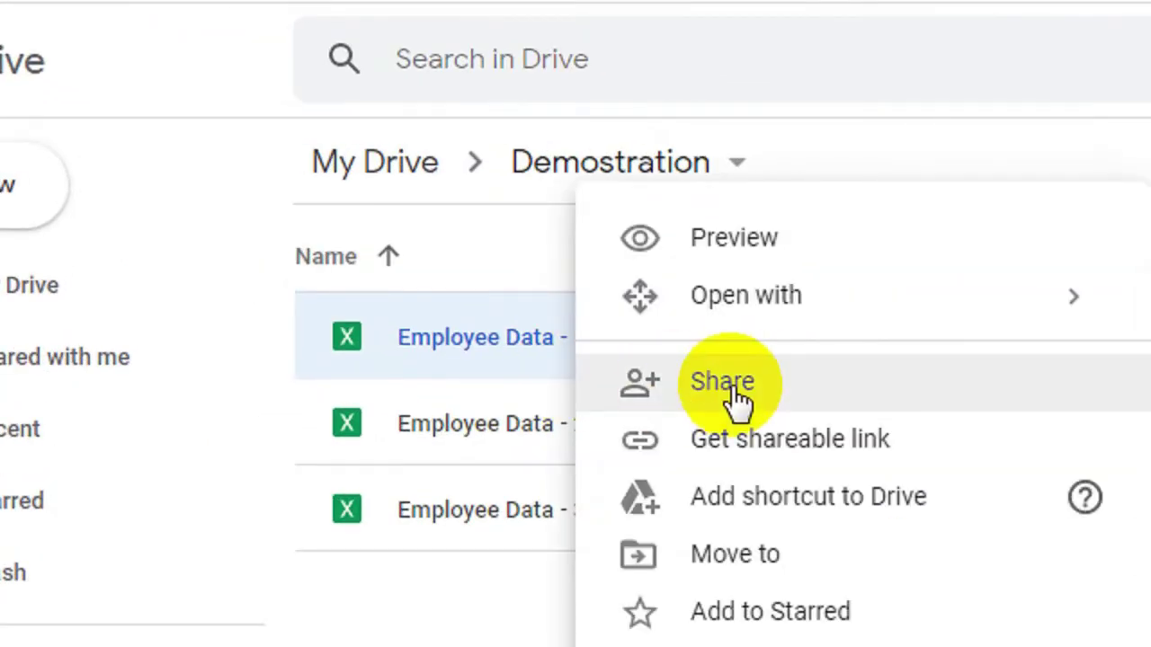
click(733, 391)
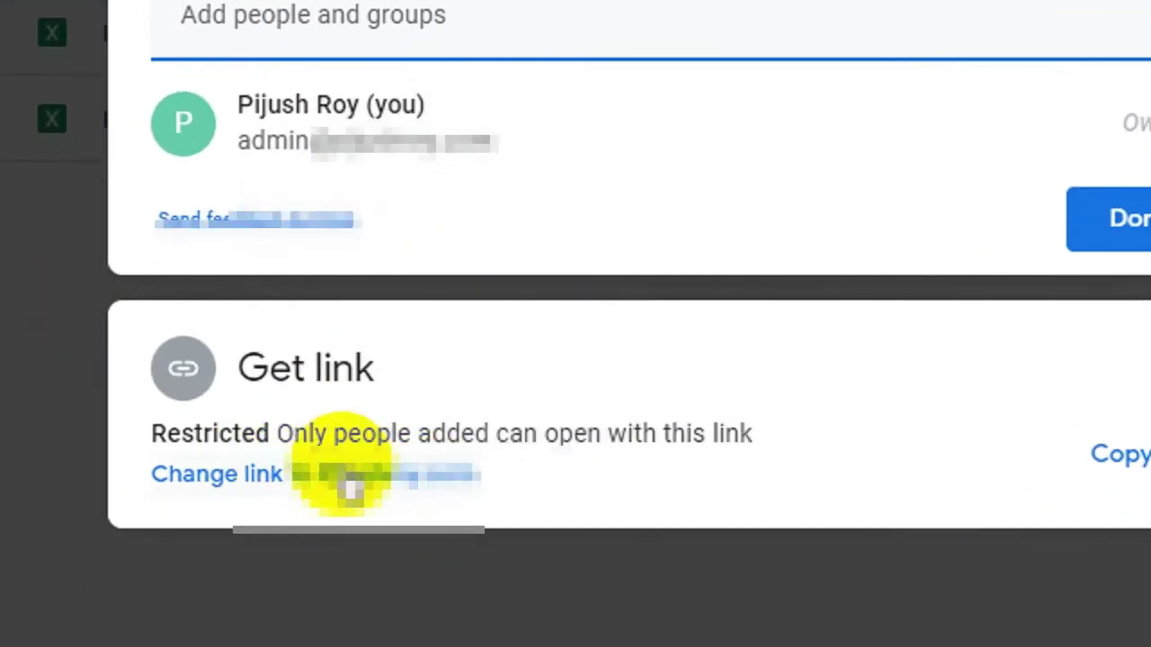
click(346, 476)
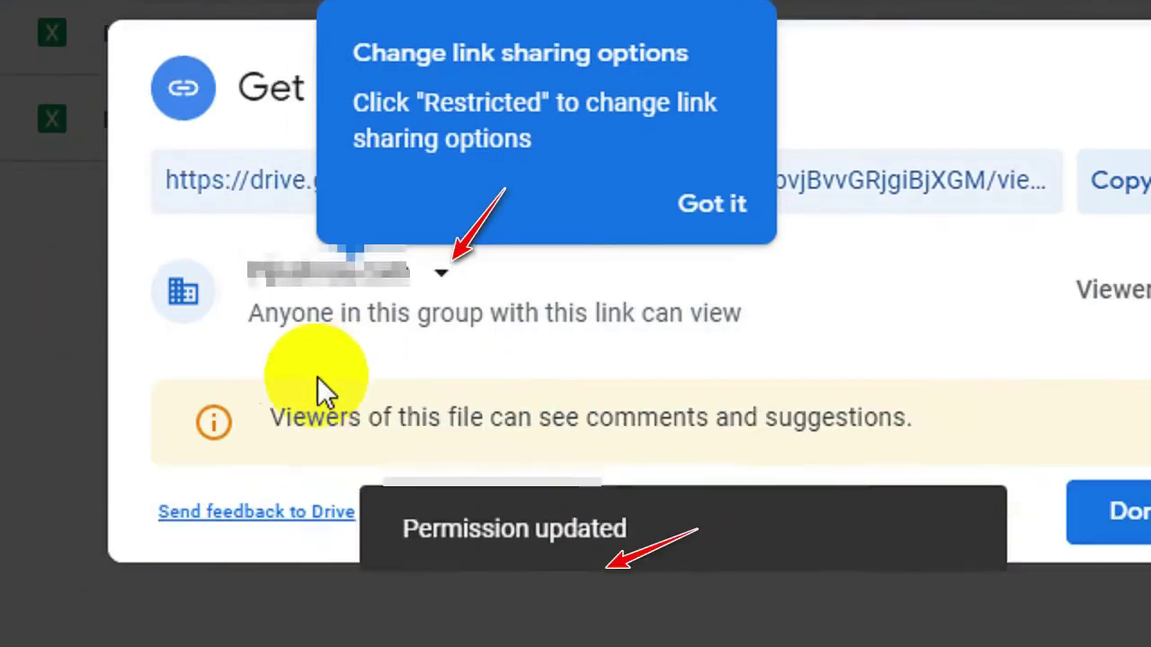
click(441, 272)
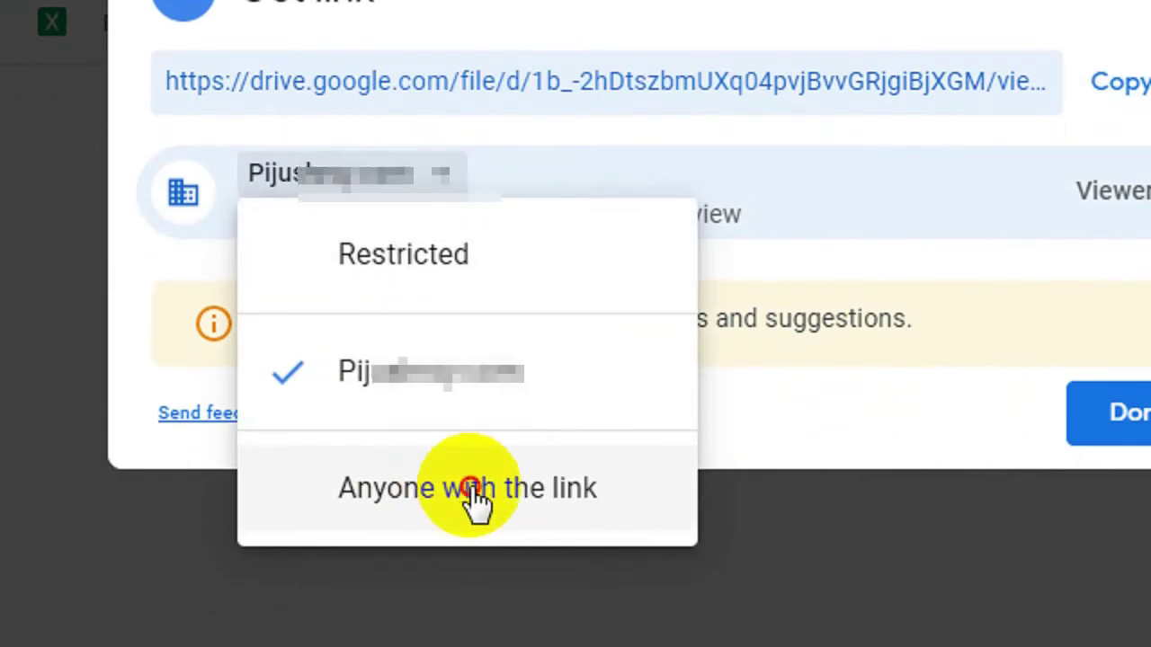
click(470, 491)
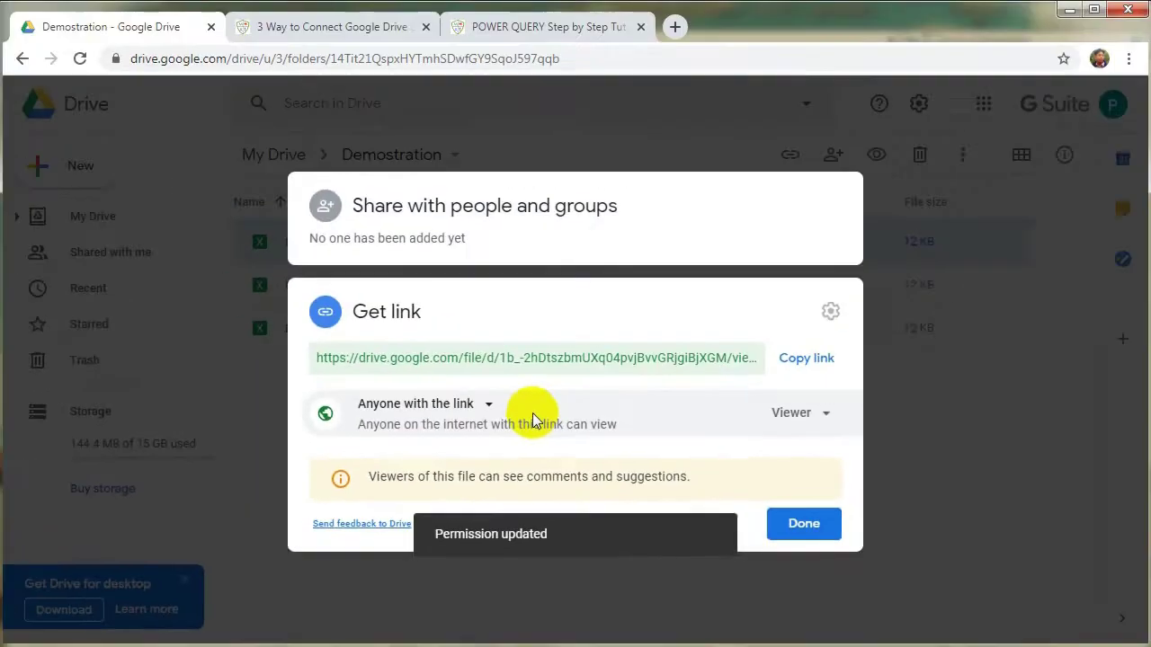
Step: Copy the file's sharing link and paste it into a blank Notepad document
click(806, 359)
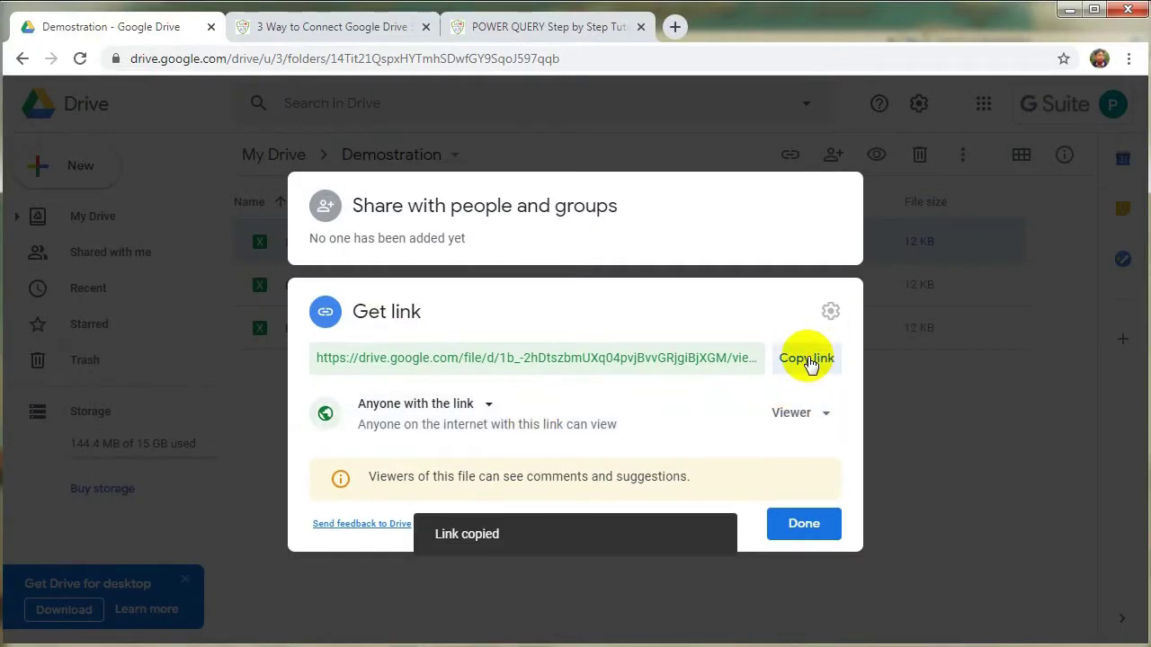
click(797, 527)
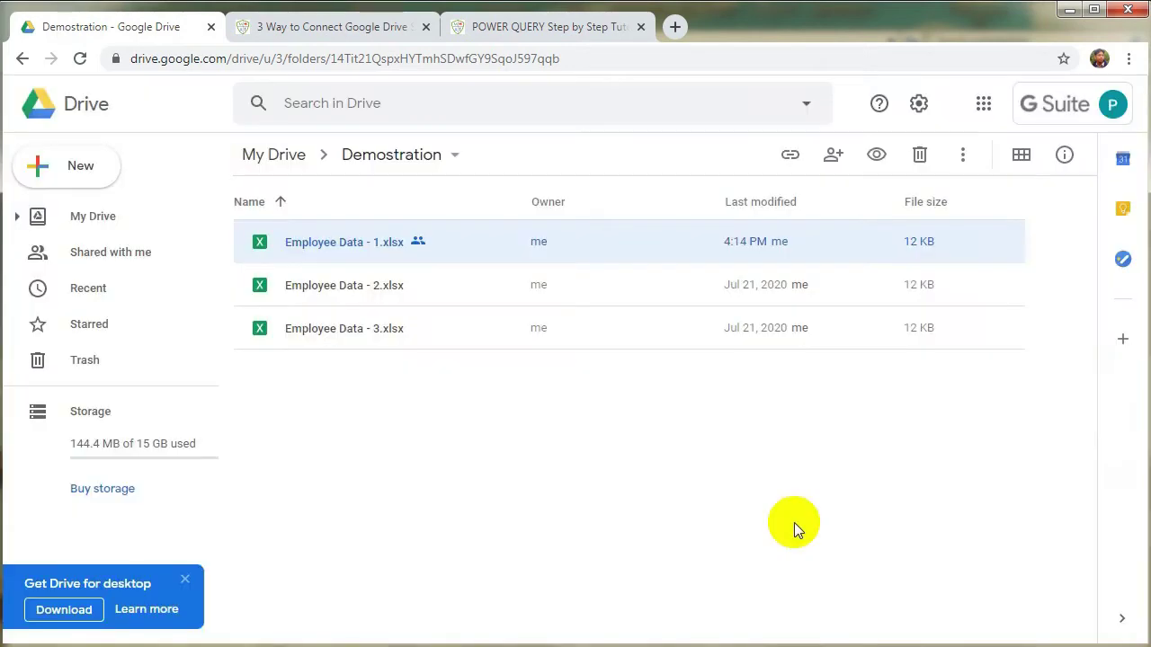
click(609, 640)
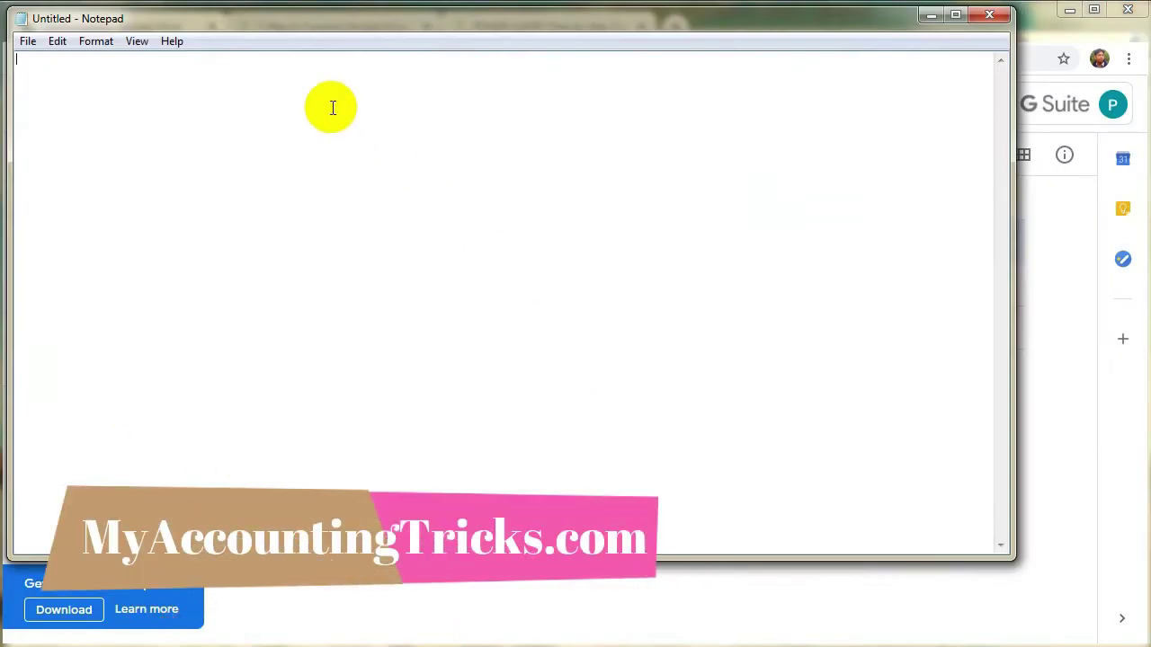
key(ctrl+v)
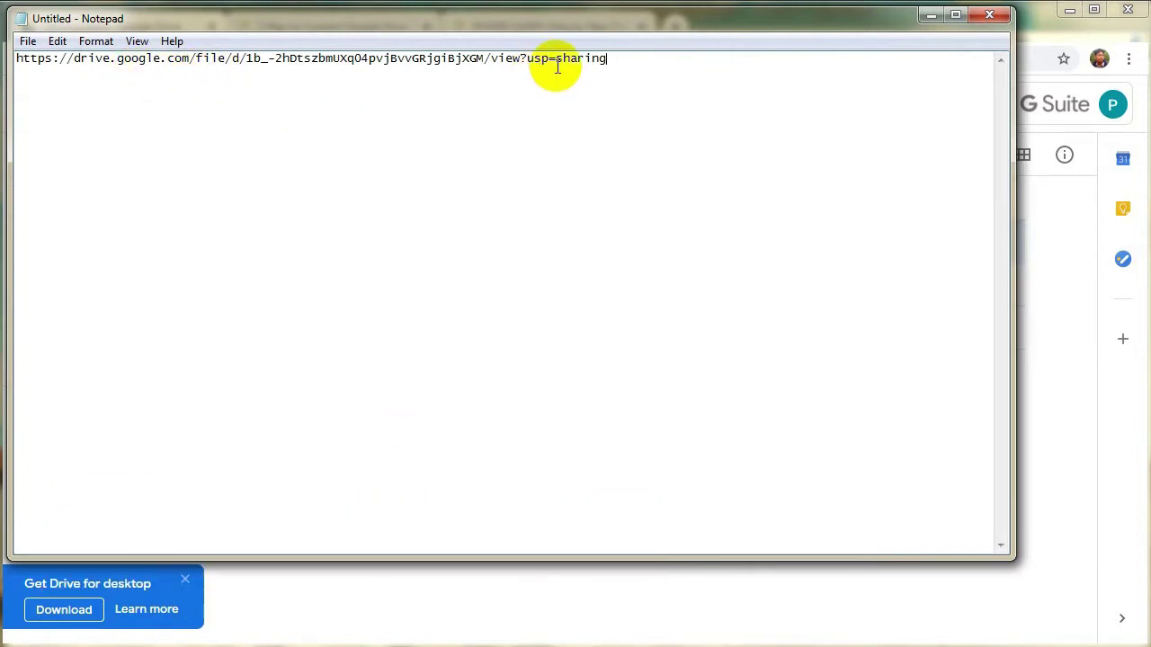
Step: Copy the file ID out of the sharing link onto its own line below the link
double_click(367, 57)
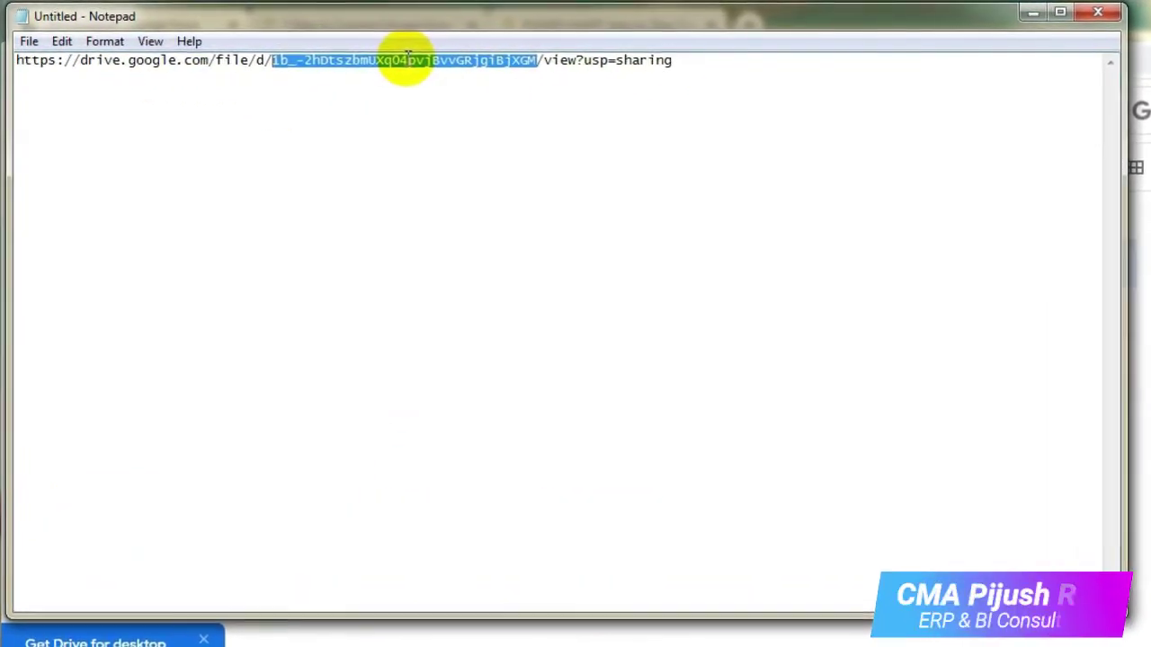
click(733, 62)
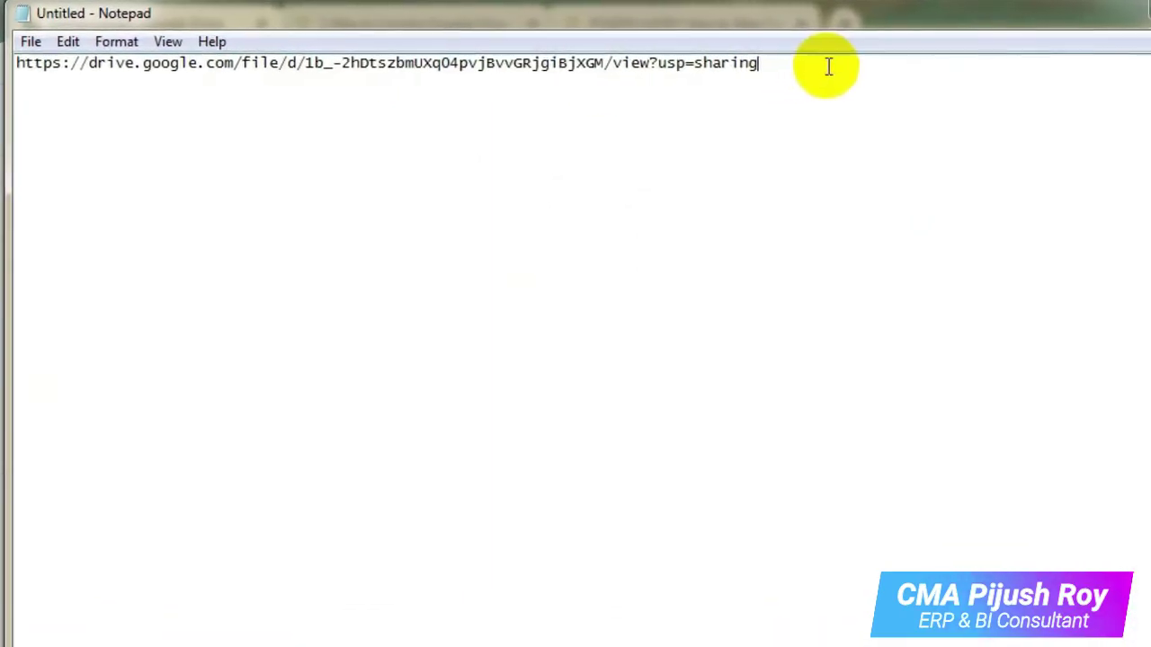
key(Return)
key(Return)
key(ctrl+v)
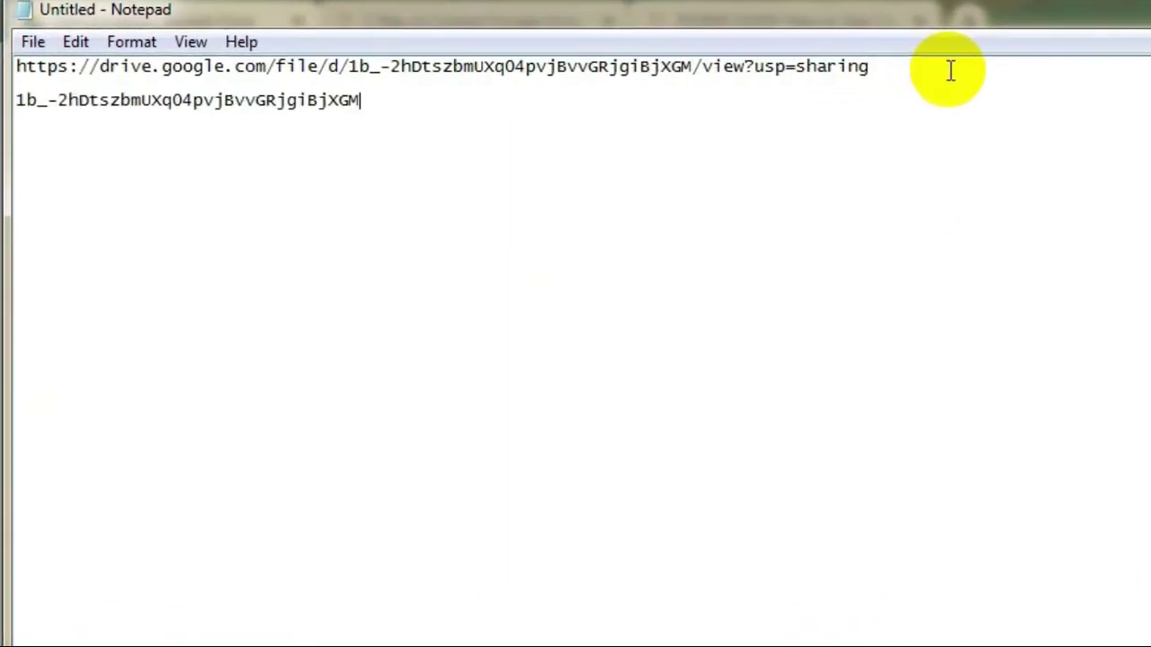
key(Return)
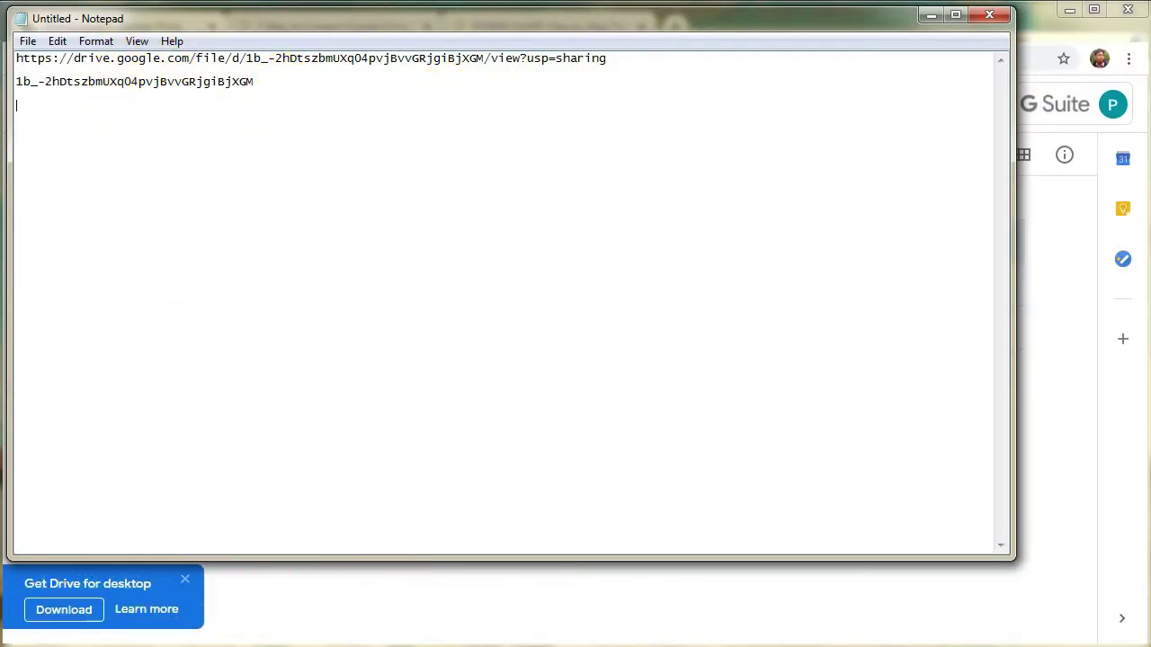
Step: Copy the download link template ending in YOUR_FILE_ID from the My Accounting Tricks article in the browser into the Notepad document below the file ID
key(alt+Tab)
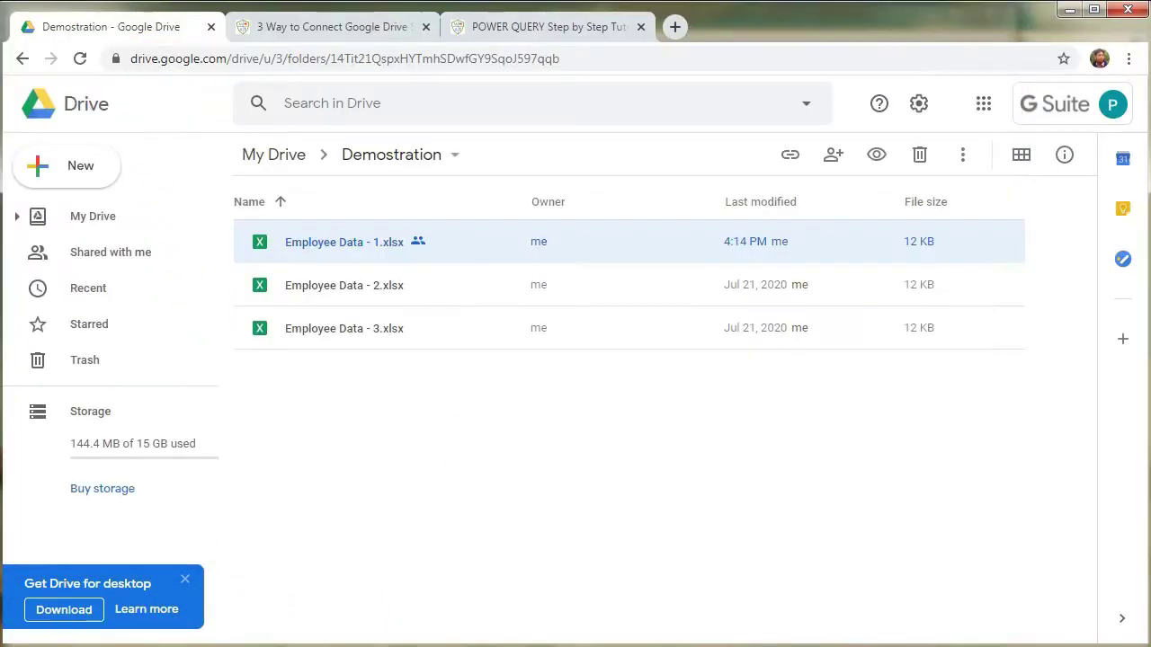
click(340, 34)
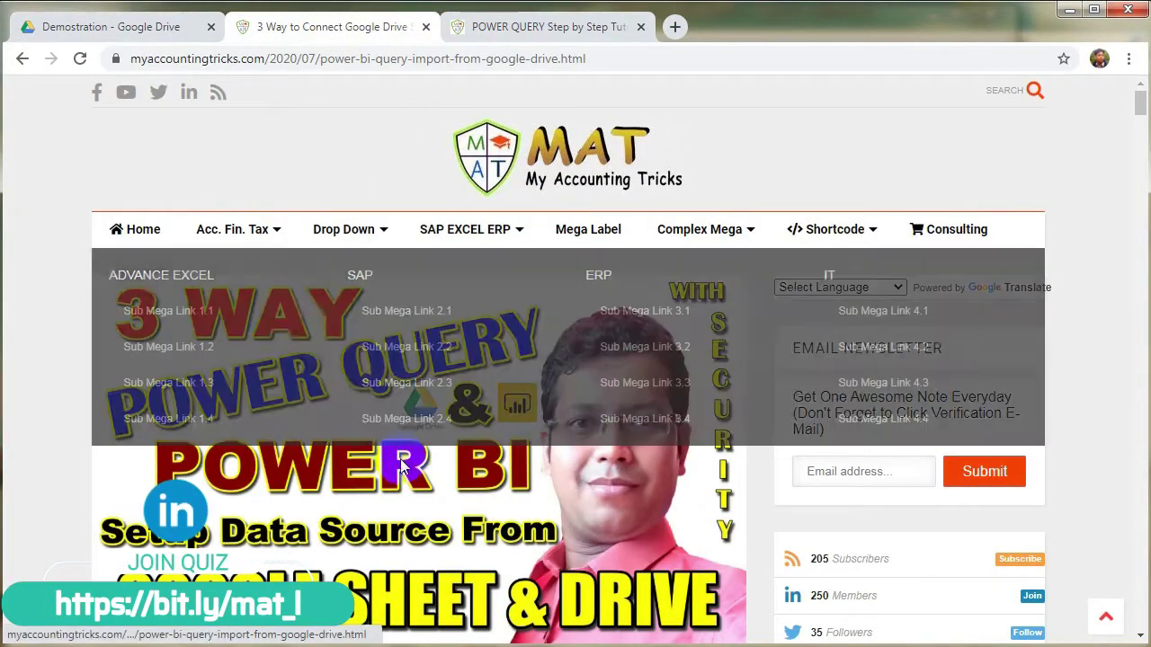
scroll(485, 328, down, 3)
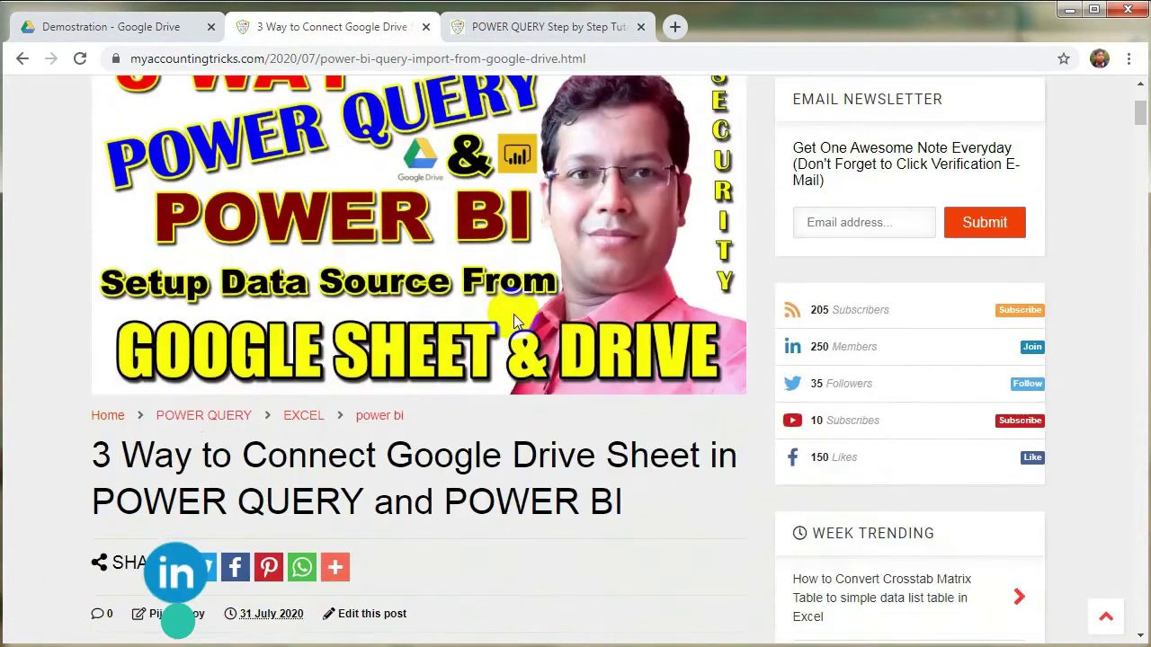
scroll(515, 321, down, 15)
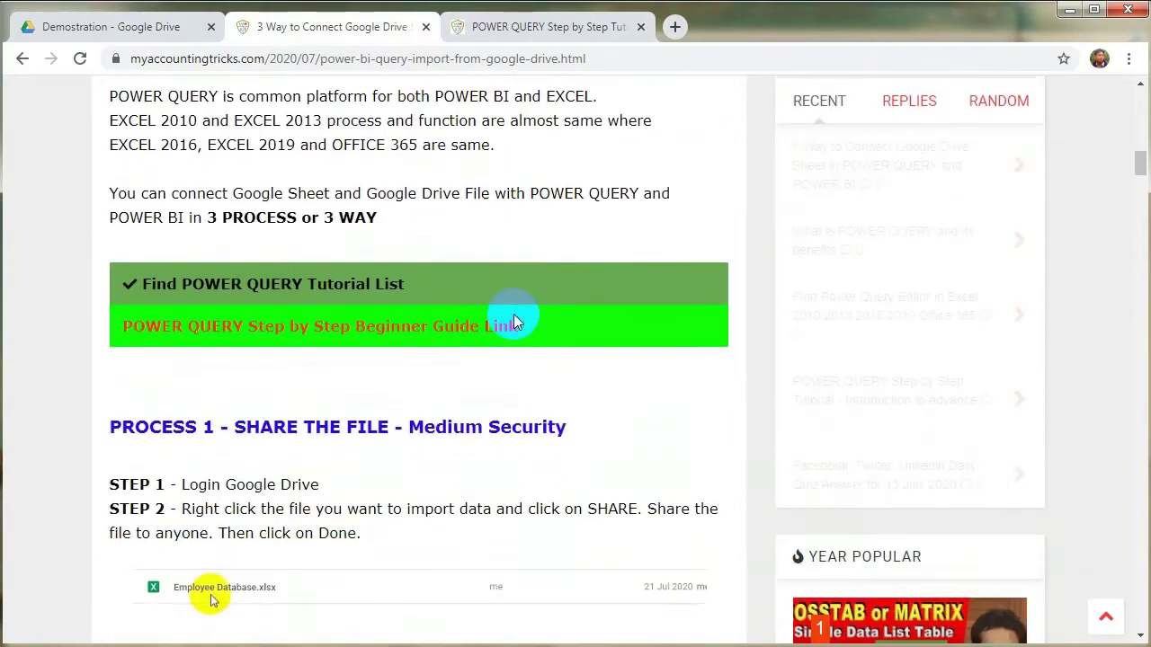
scroll(516, 322, down, 12)
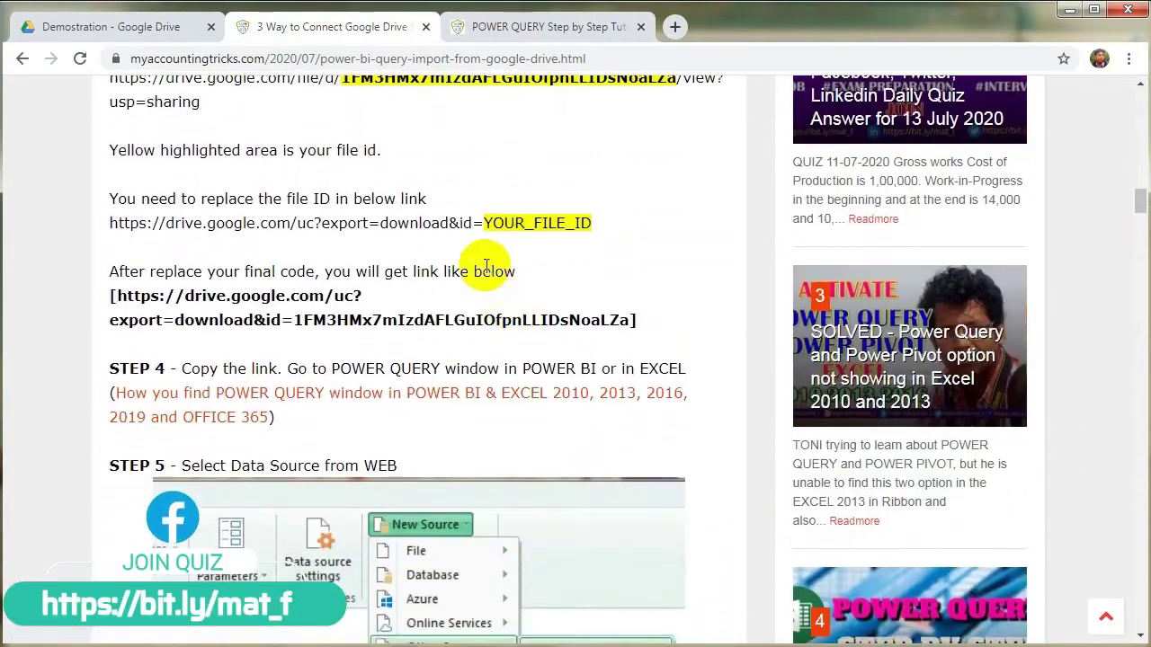
mouse_move(110, 224)
mouse_down()
mouse_move(200, 234)
mouse_move(592, 225)
mouse_move(108, 226)
mouse_up()
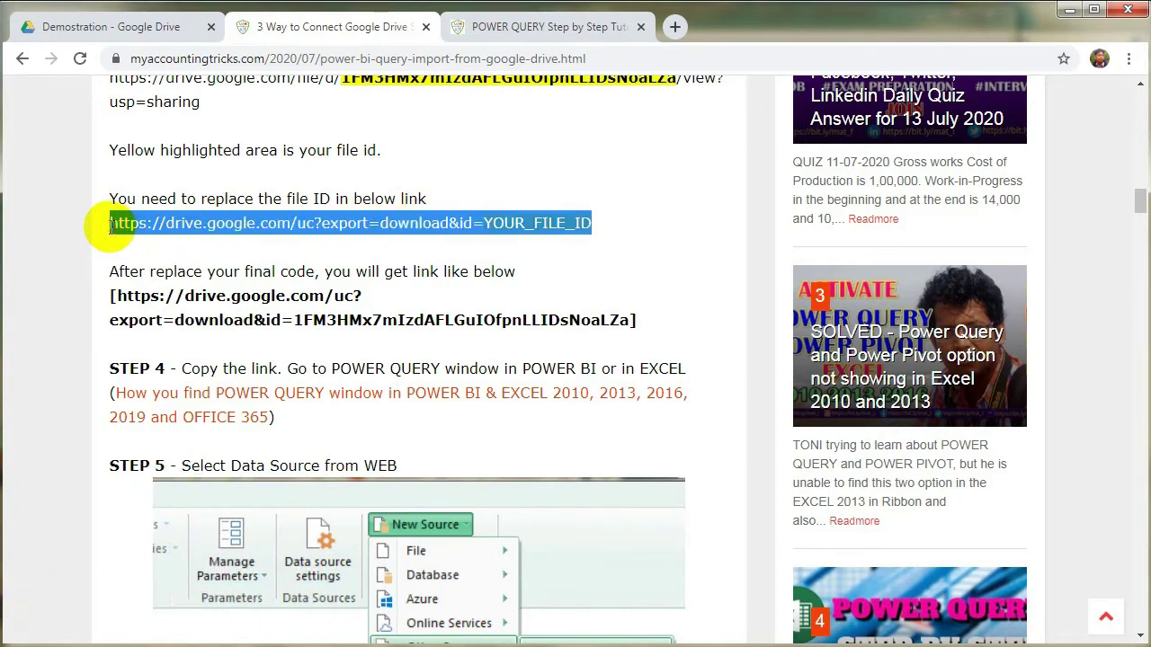
key(ctrl+c)
key(alt+Tab)
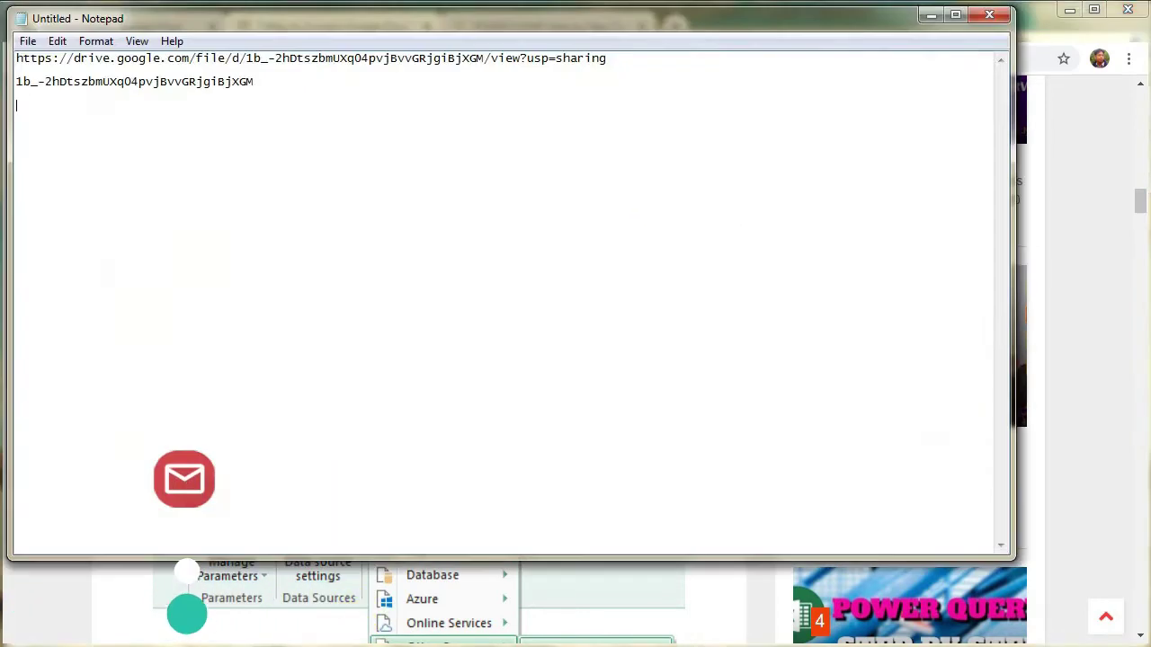
key(ctrl+v)
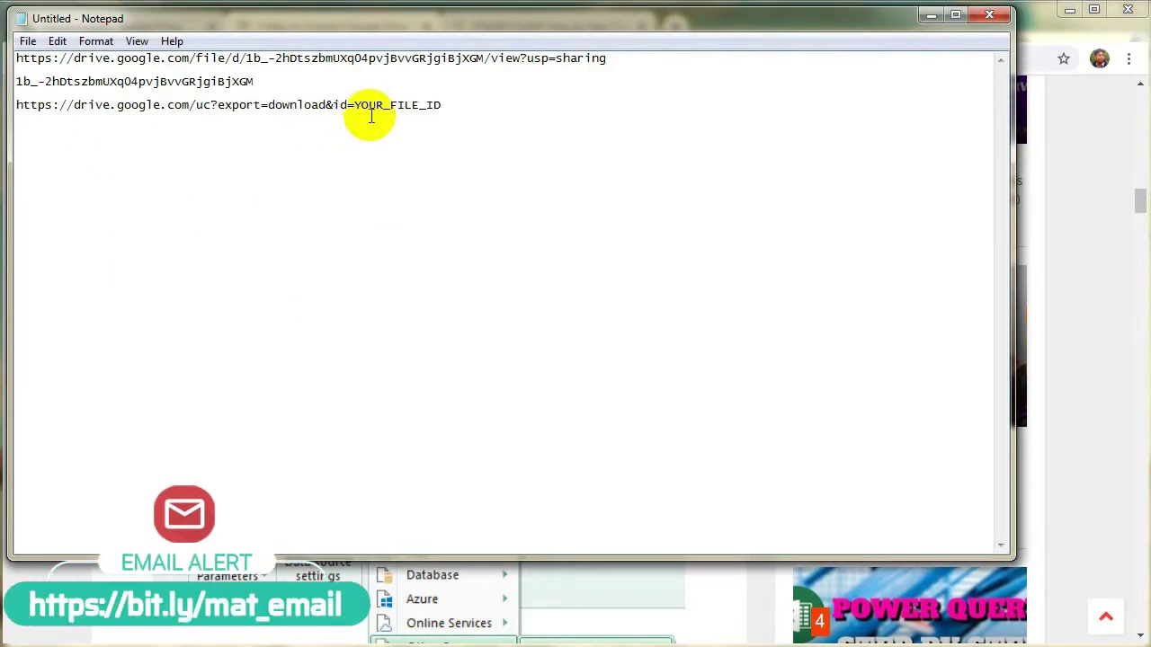
Step: Replace YOUR_FILE_ID in the download link with the file ID from the line above
drag(356, 105, 479, 109)
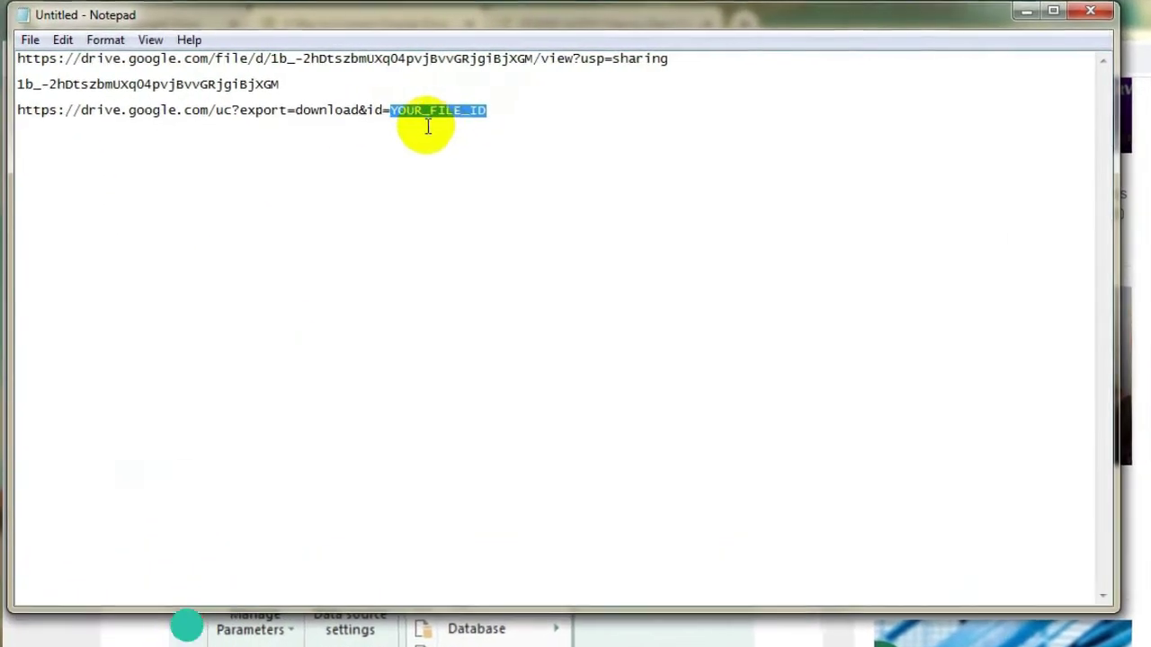
key(BackSpace)
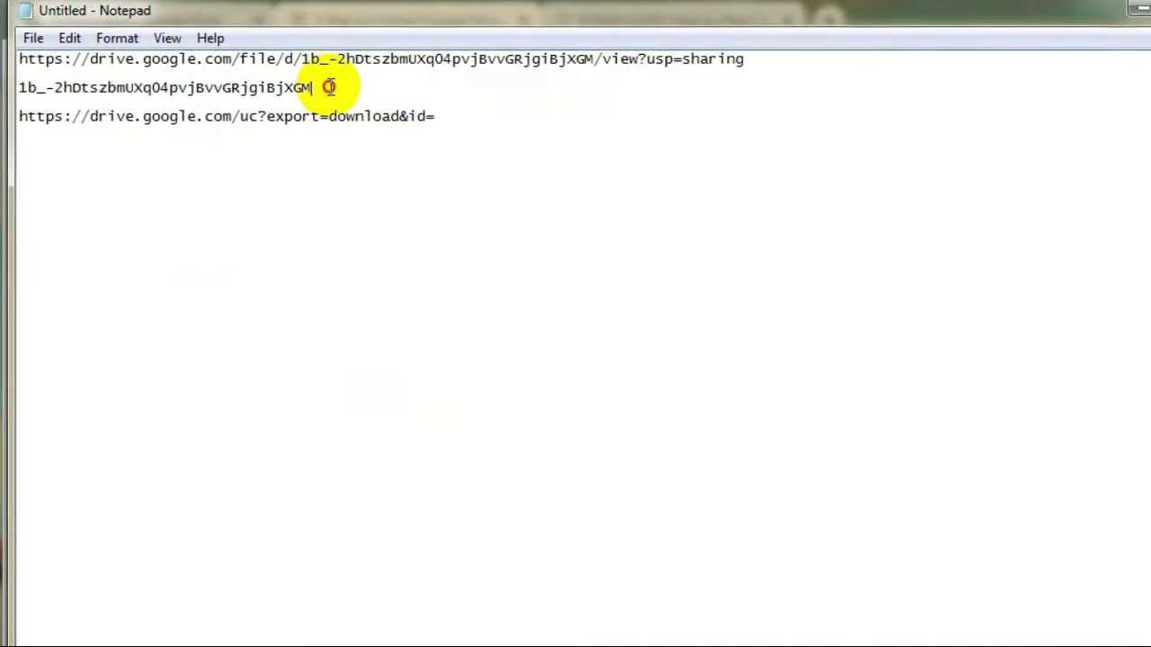
drag(322, 84, 20, 86)
key(ctrl+c)
click(513, 122)
key(ctrl+v)
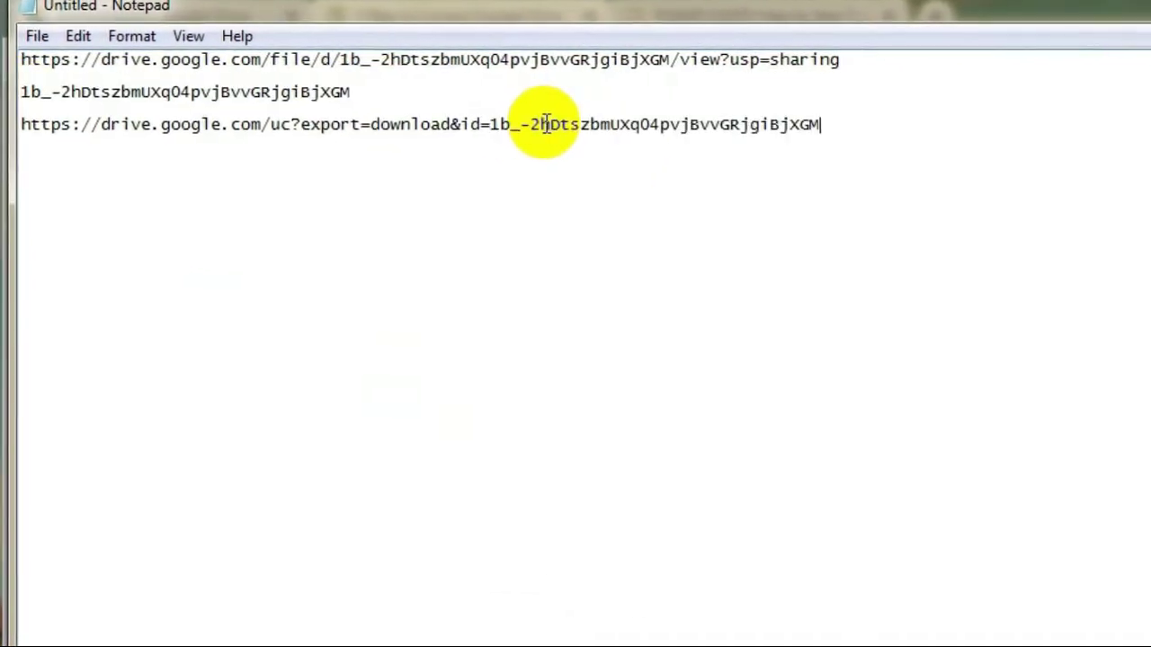
Step: Copy the completed download link from Notepad and connect to it as a new Web source in Power BI's Power Query Editor
drag(809, 123, 482, 122)
drag(552, 132, 24, 133)
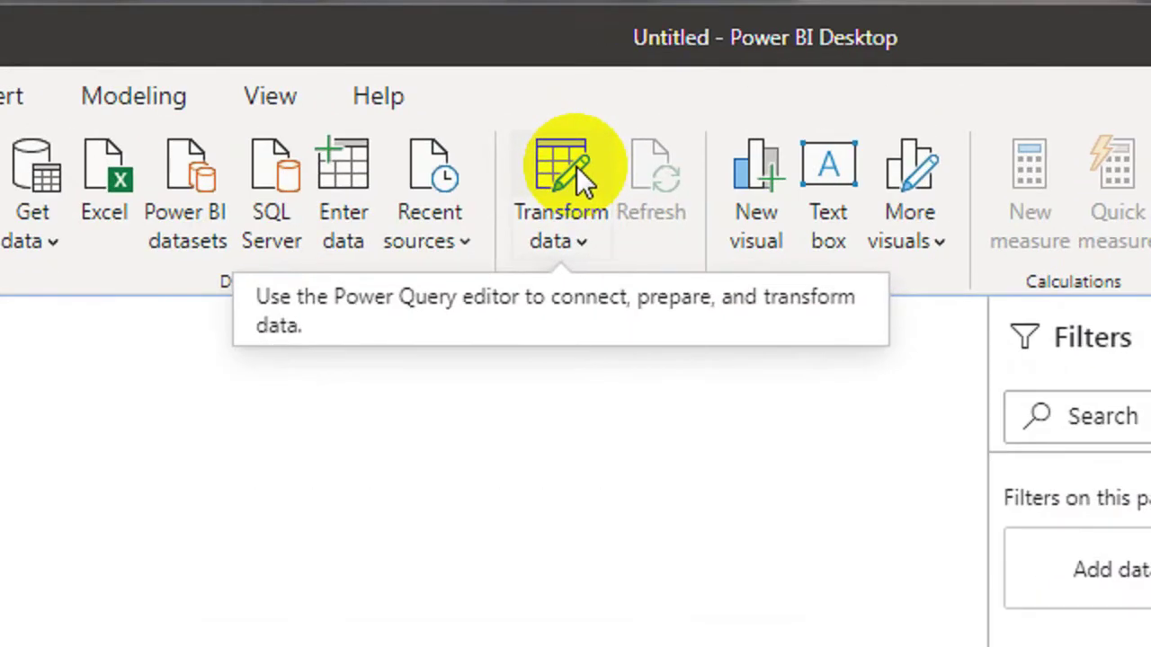
click(444, 90)
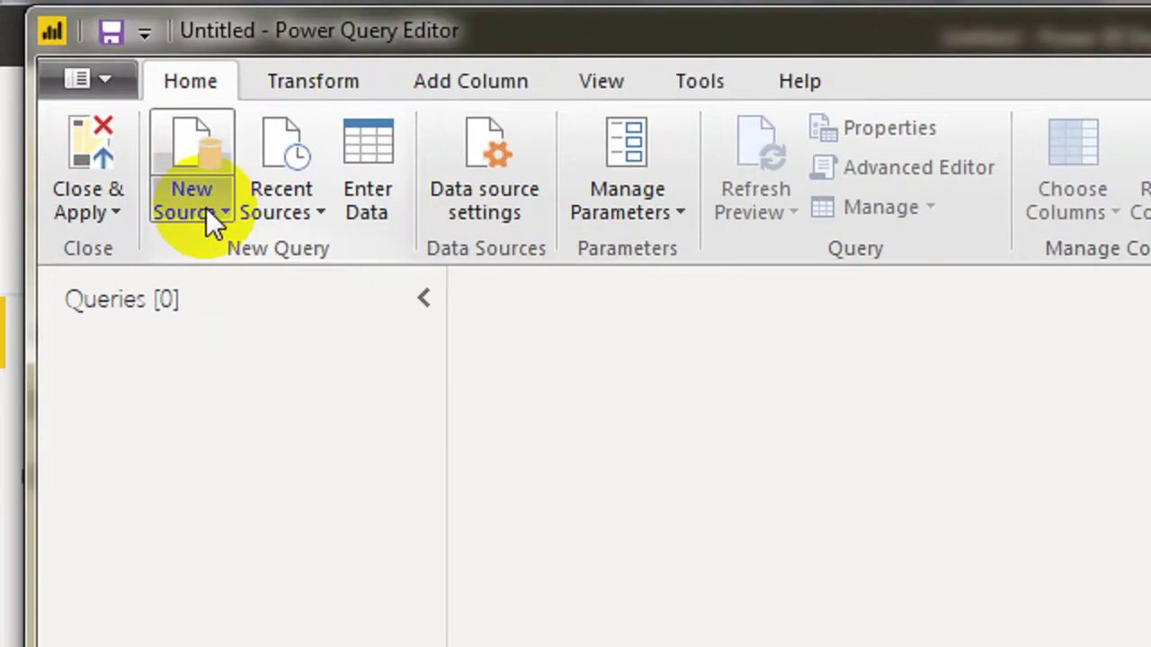
click(205, 206)
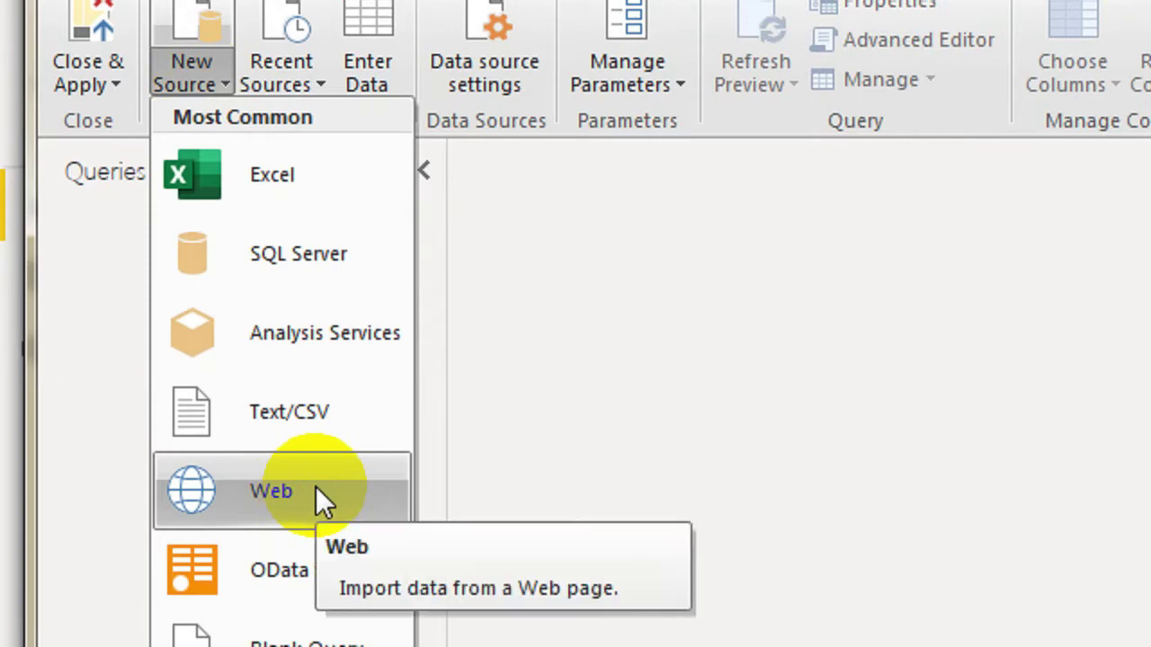
click(317, 491)
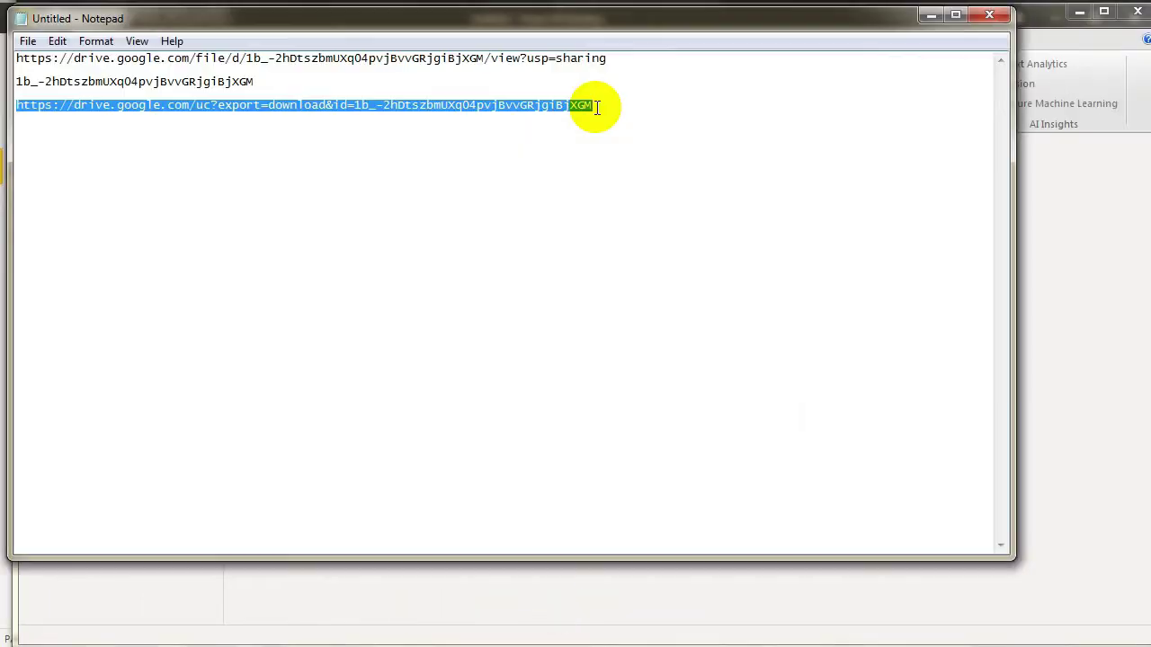
click(1047, 171)
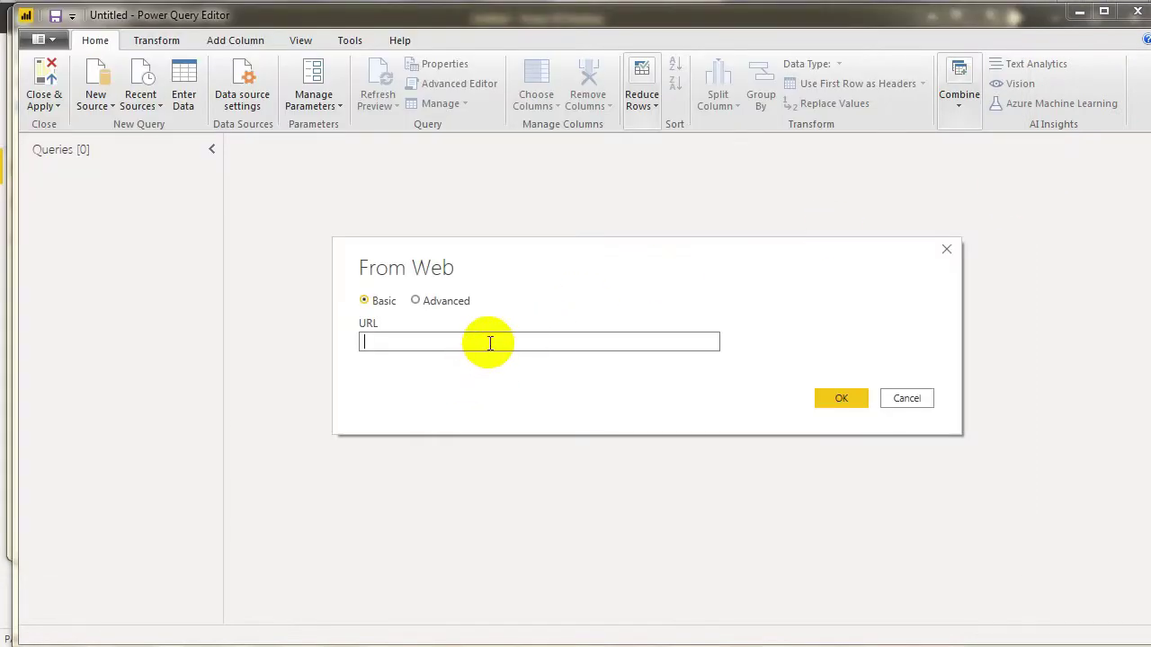
click(843, 398)
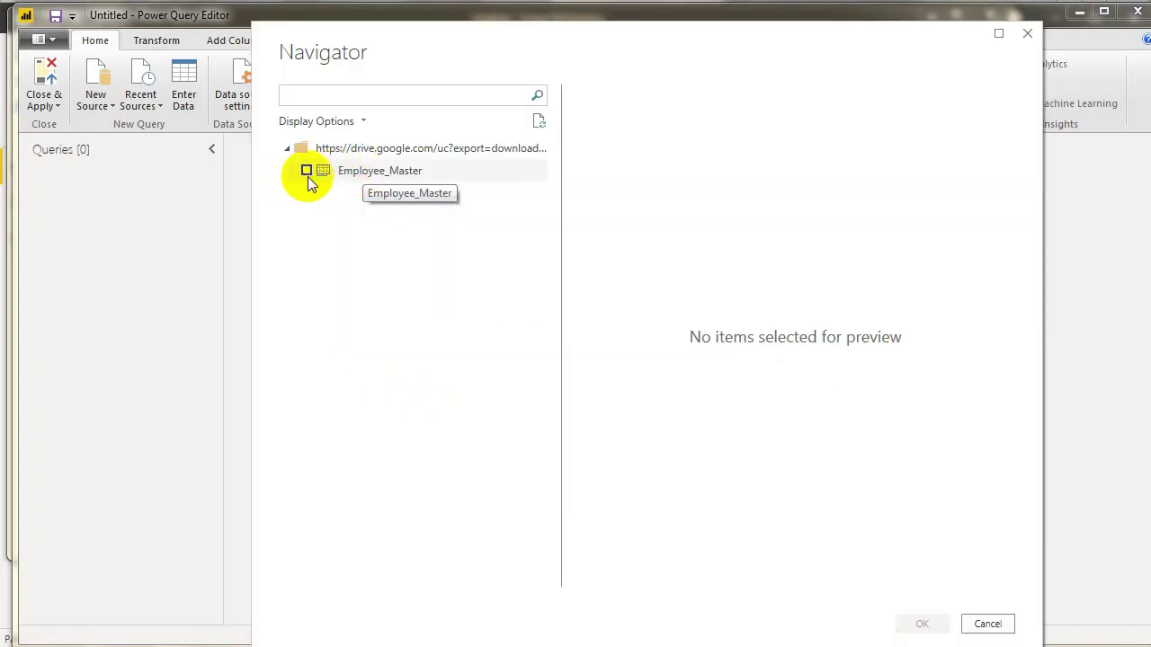
Step: Import the Employee_Master table from the connected workbook and rename its query Employee_Master_1st
click(306, 172)
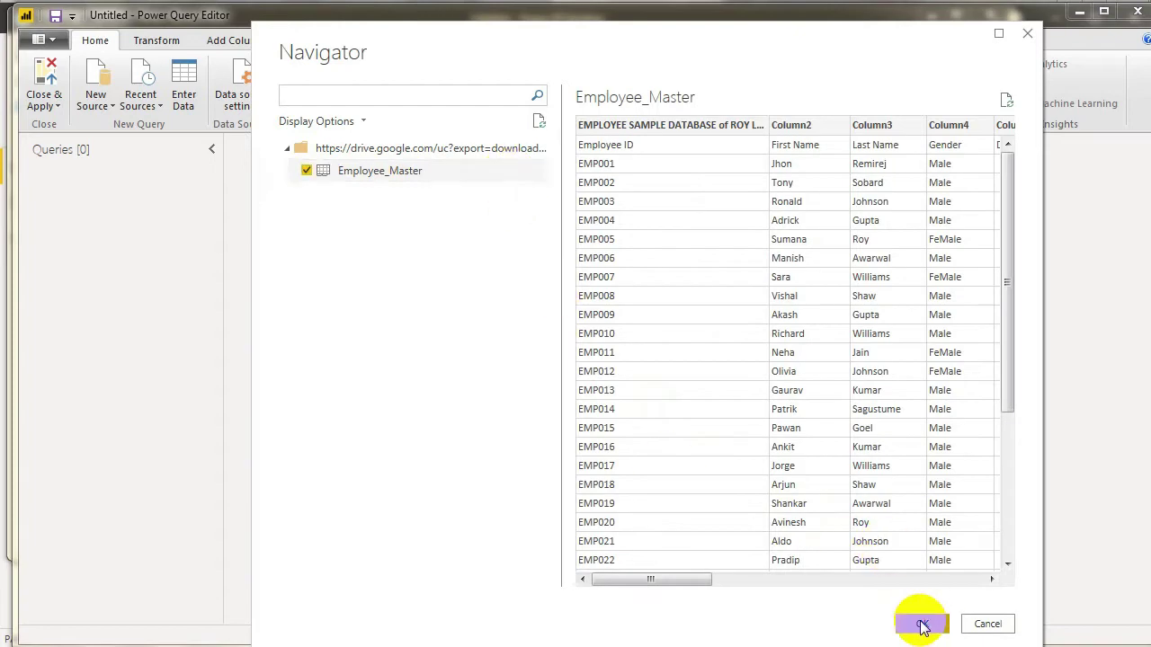
click(923, 625)
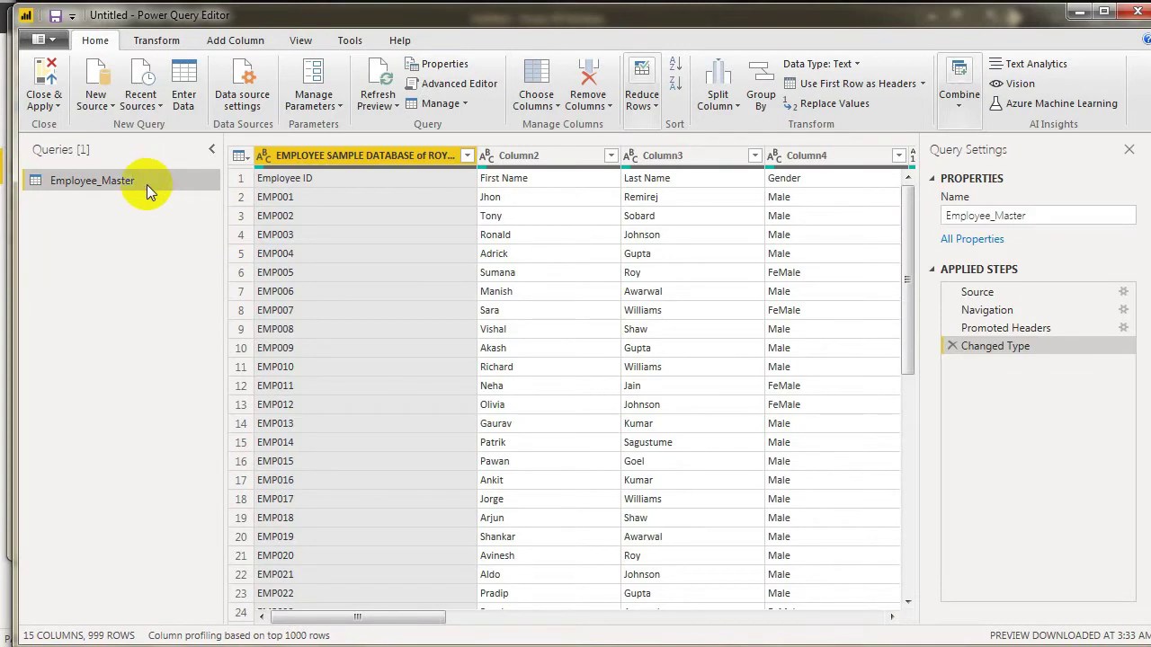
double_click(153, 181)
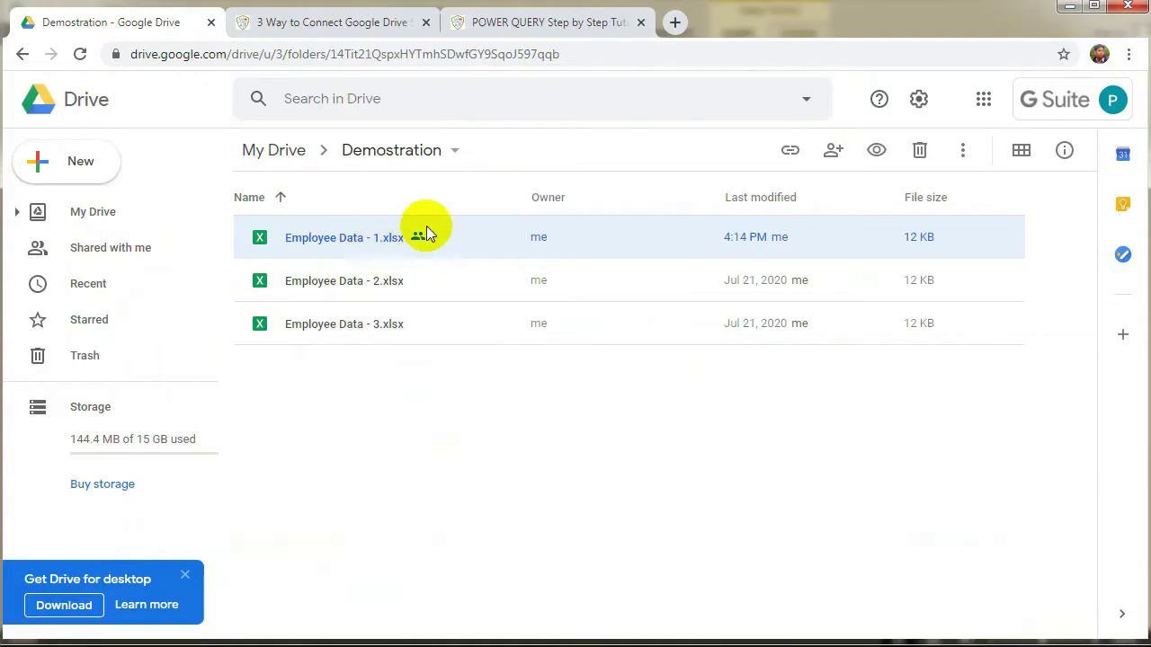
Step: Open Employee Data - 2.xlsx from the Demostration folder in the browser's Google Drive with Google Sheets and dismiss the introductory pop-up
click(325, 284)
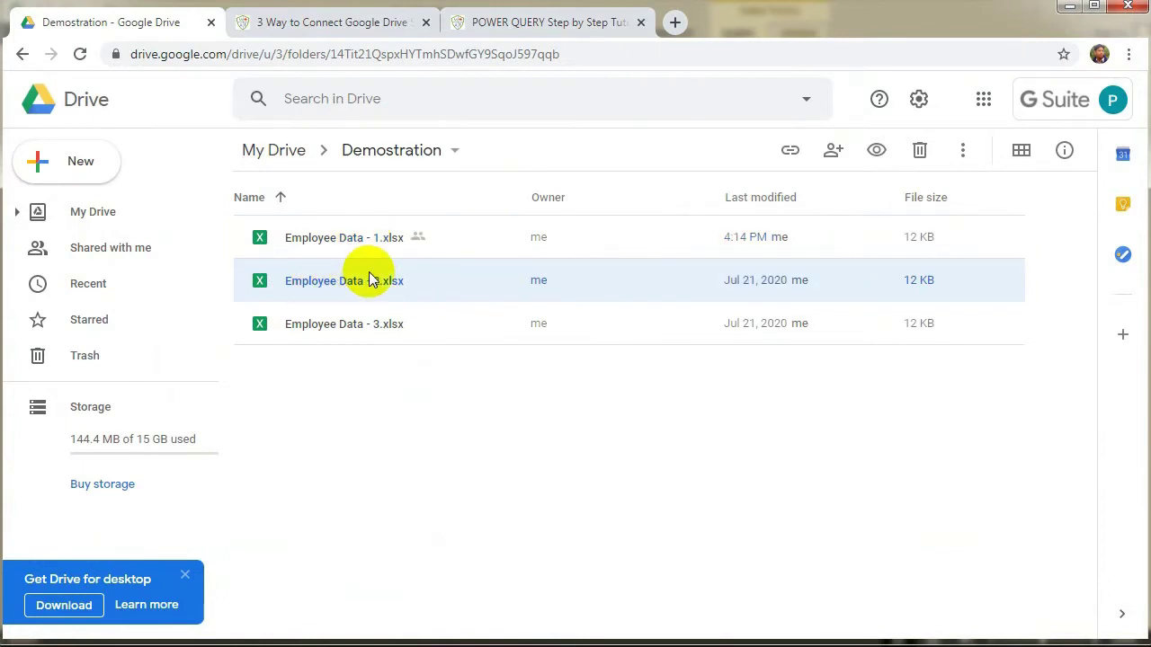
double_click(368, 280)
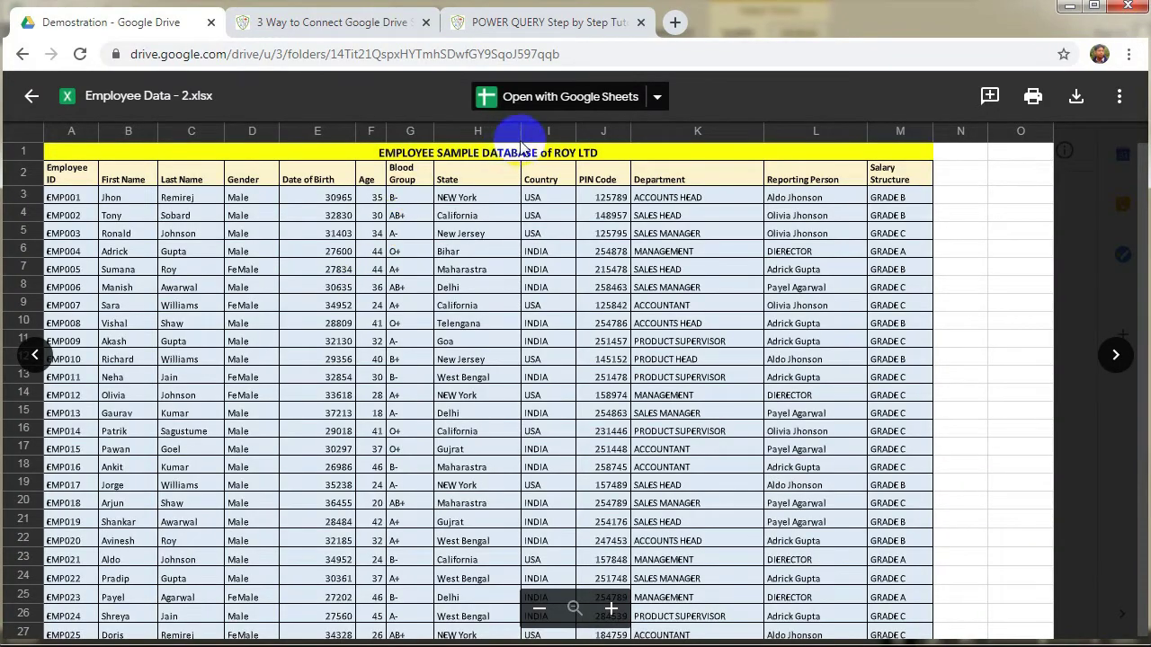
click(557, 101)
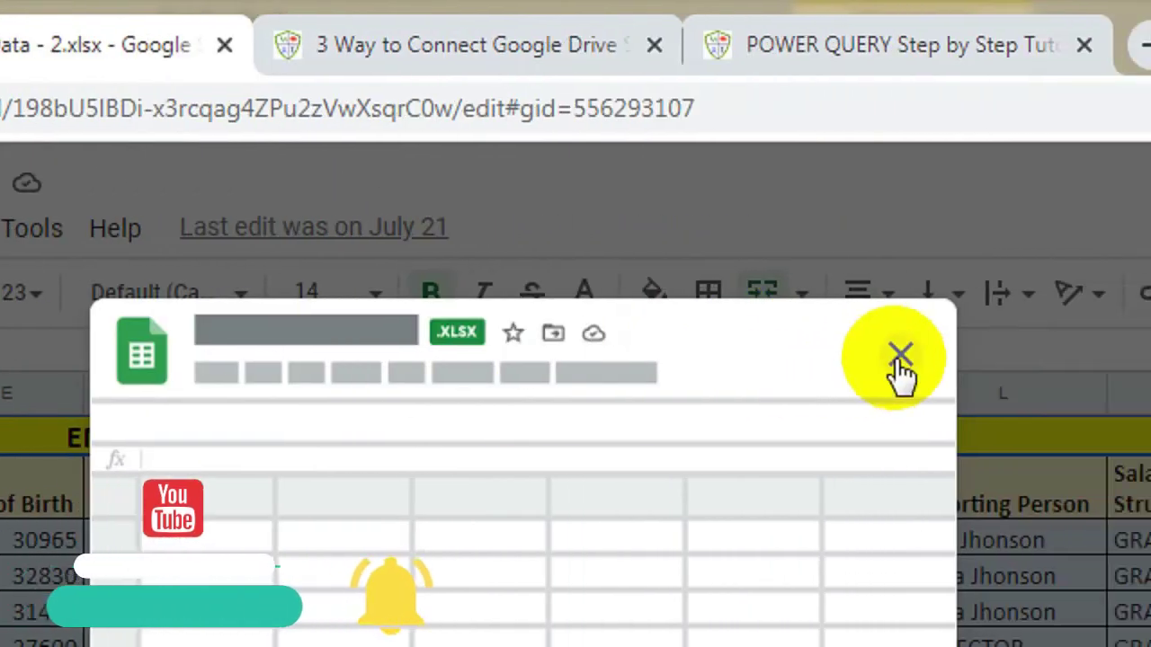
click(1150, 369)
Step: Publish the entire Employee Data - 2 document to the web in Microsoft Excel (.xlsx) format
click(158, 229)
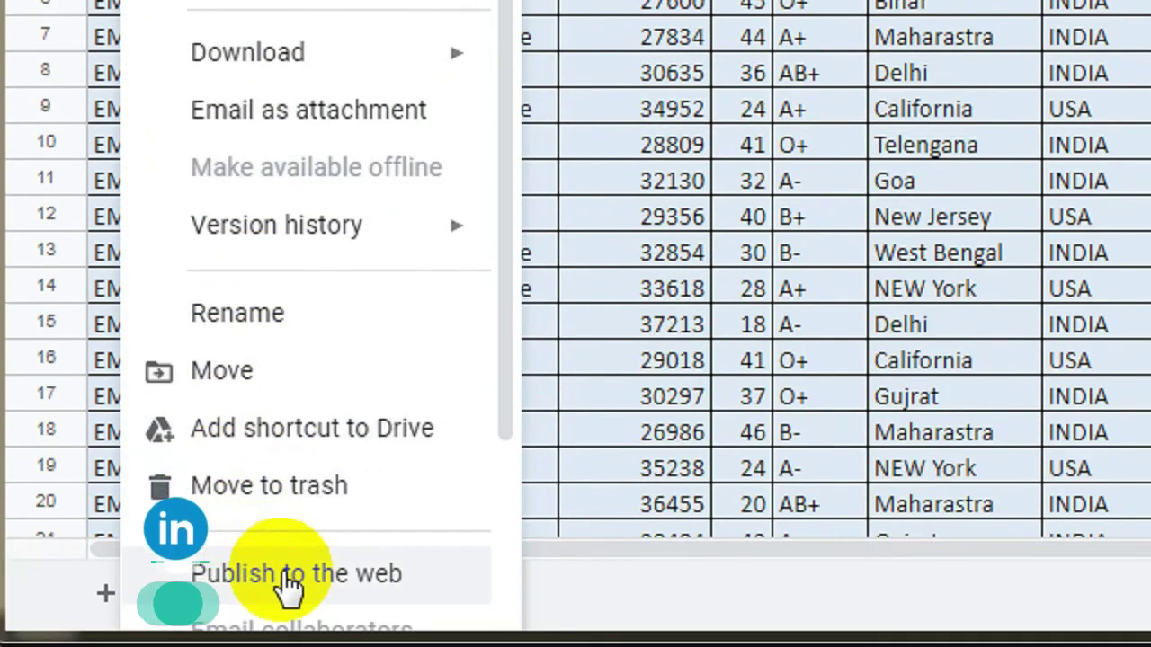
click(321, 577)
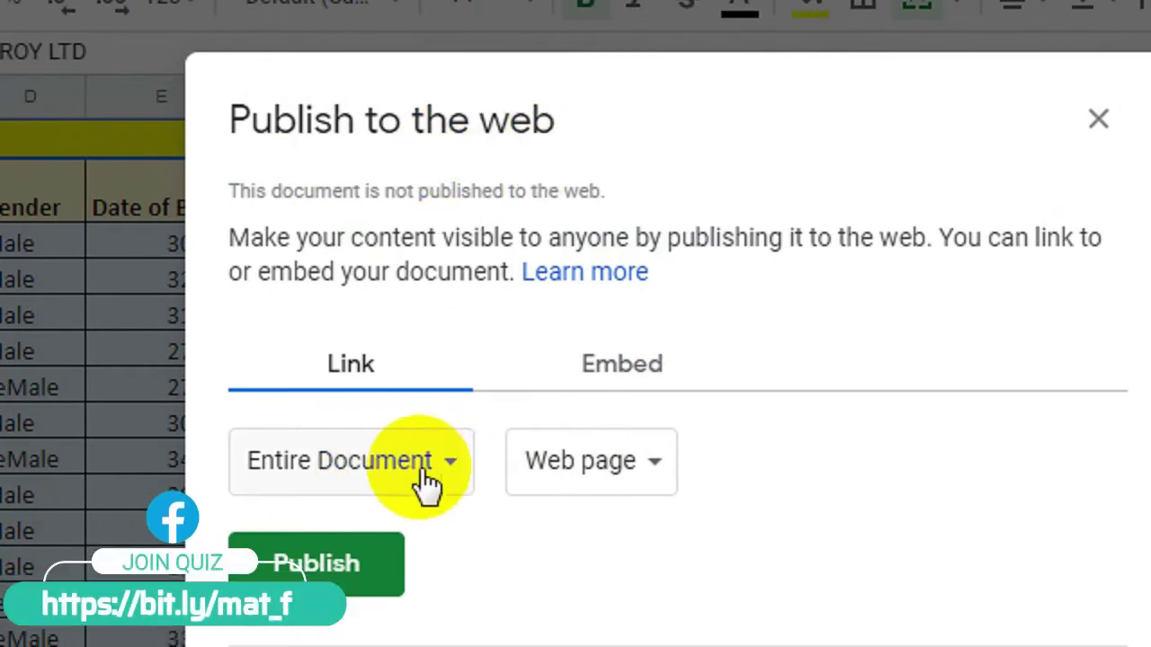
click(662, 478)
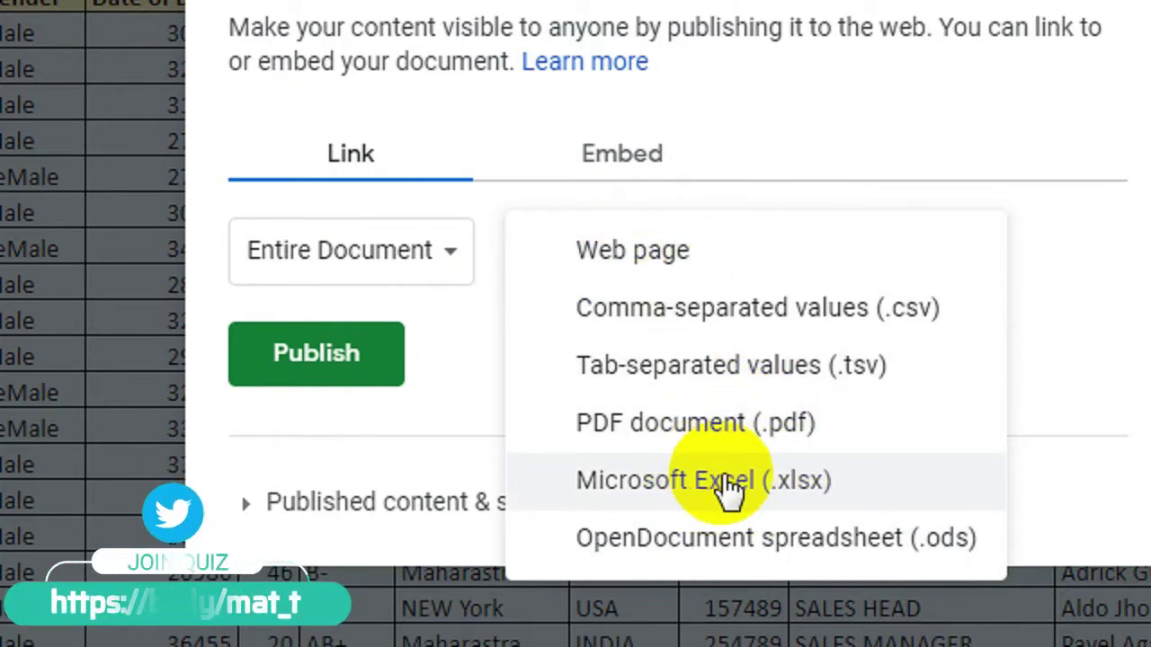
click(730, 489)
click(331, 357)
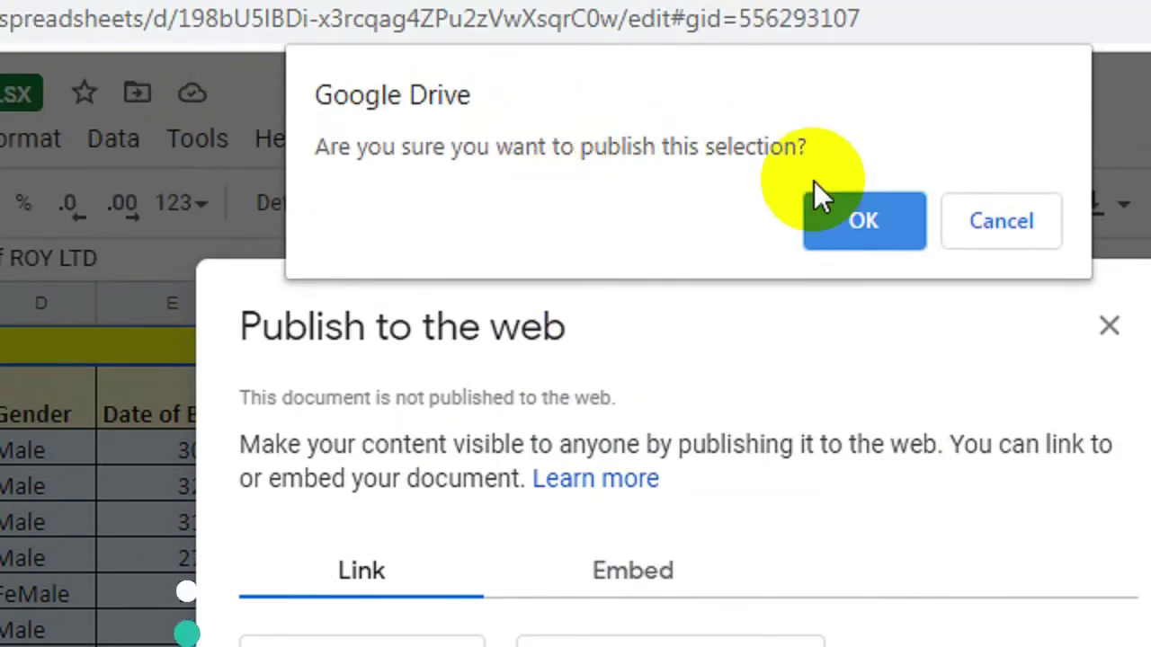
click(855, 224)
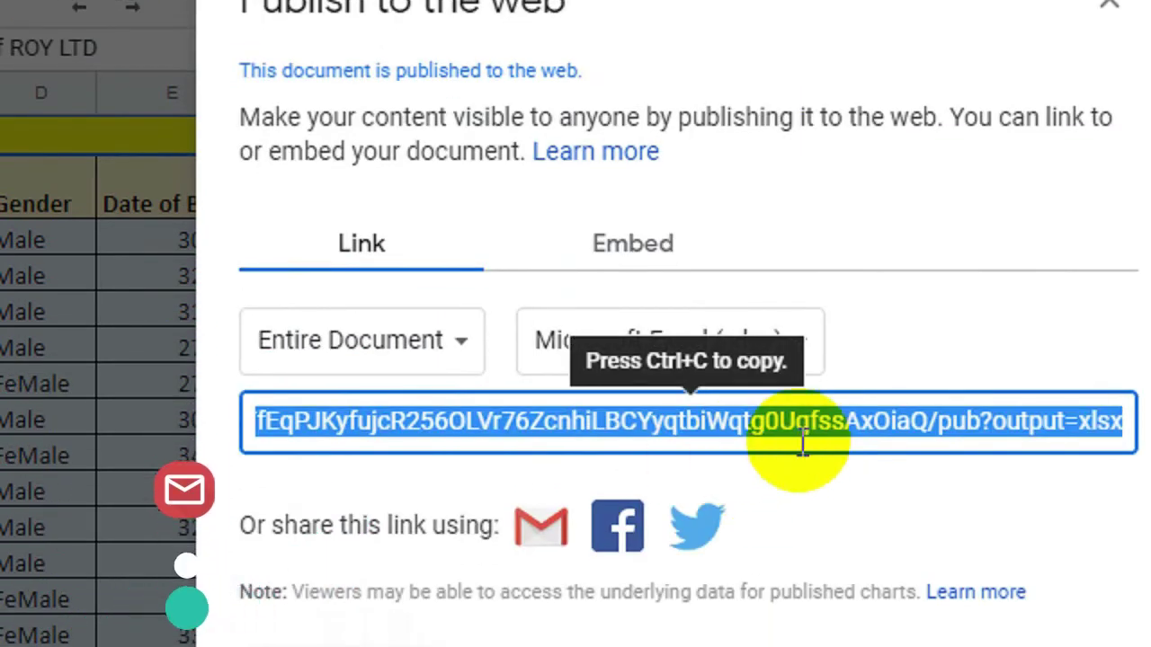
Step: Copy the published document link and connect to it as a new Web source in the Power Query Editor
right_click(767, 418)
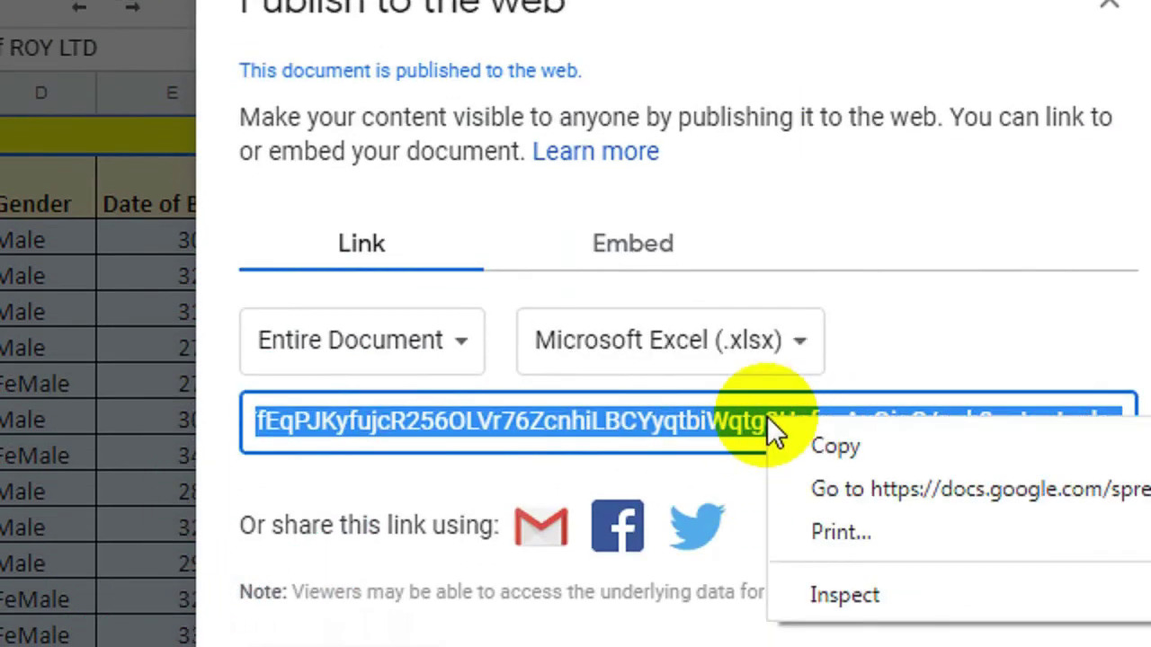
click(830, 445)
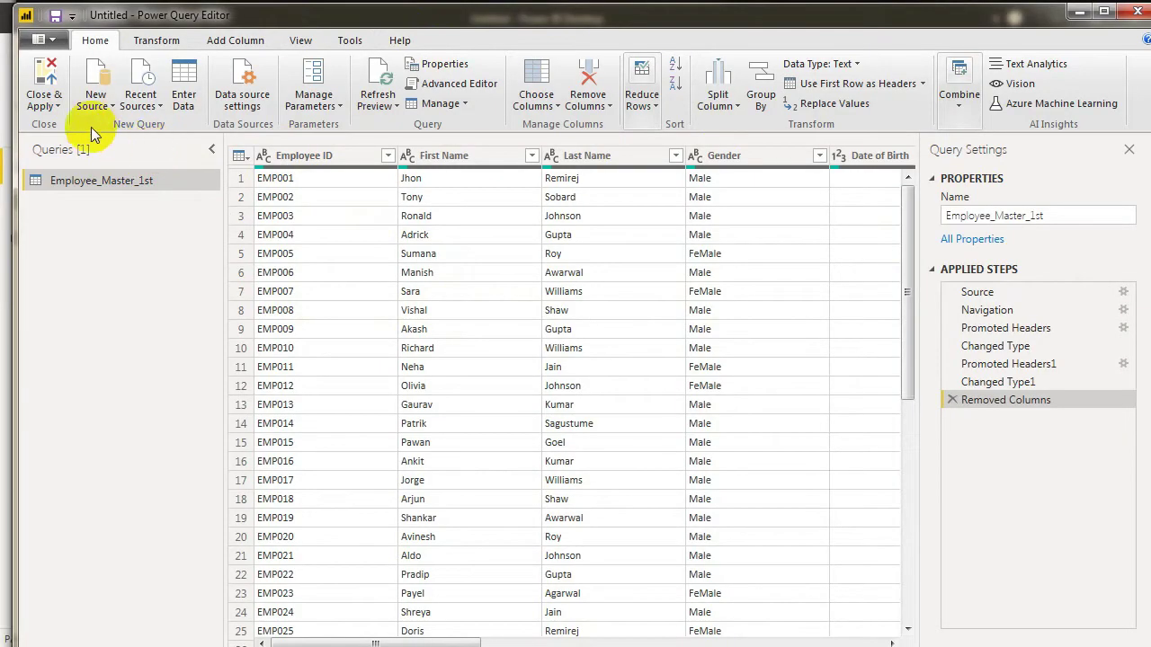
click(106, 106)
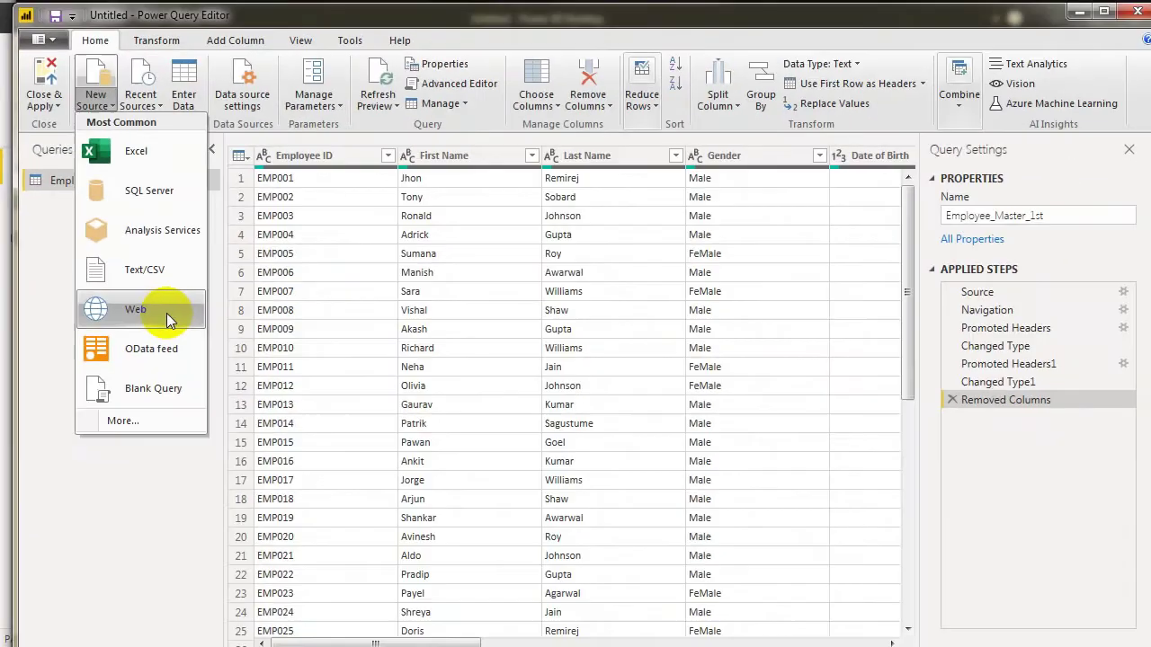
click(333, 485)
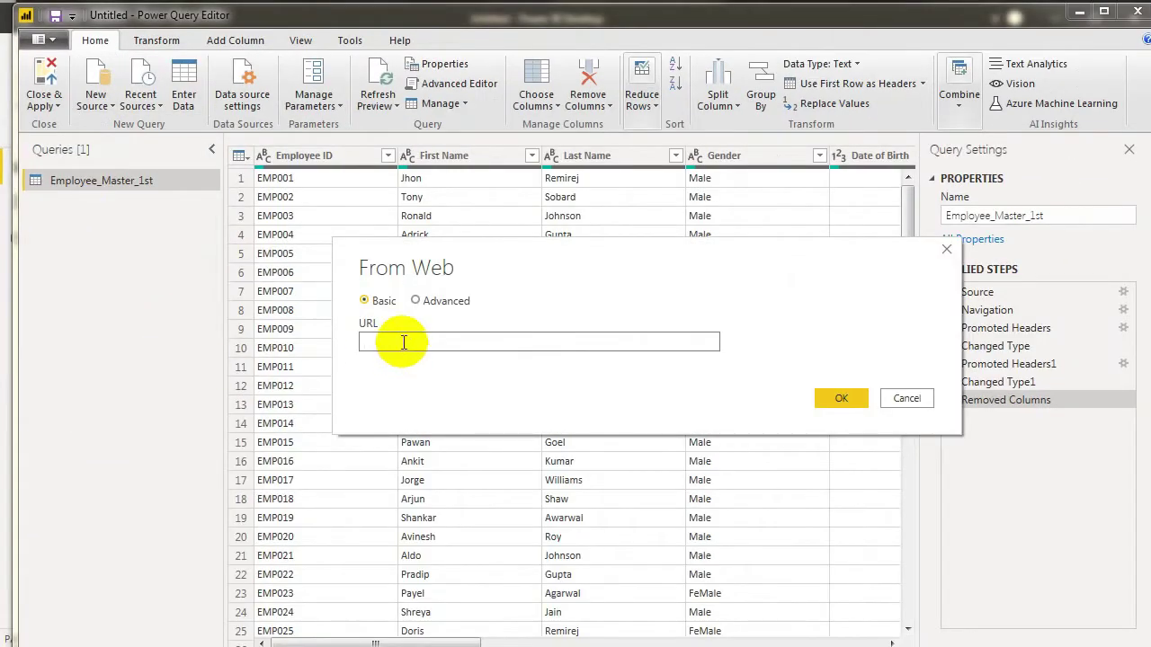
key(ctrl+v)
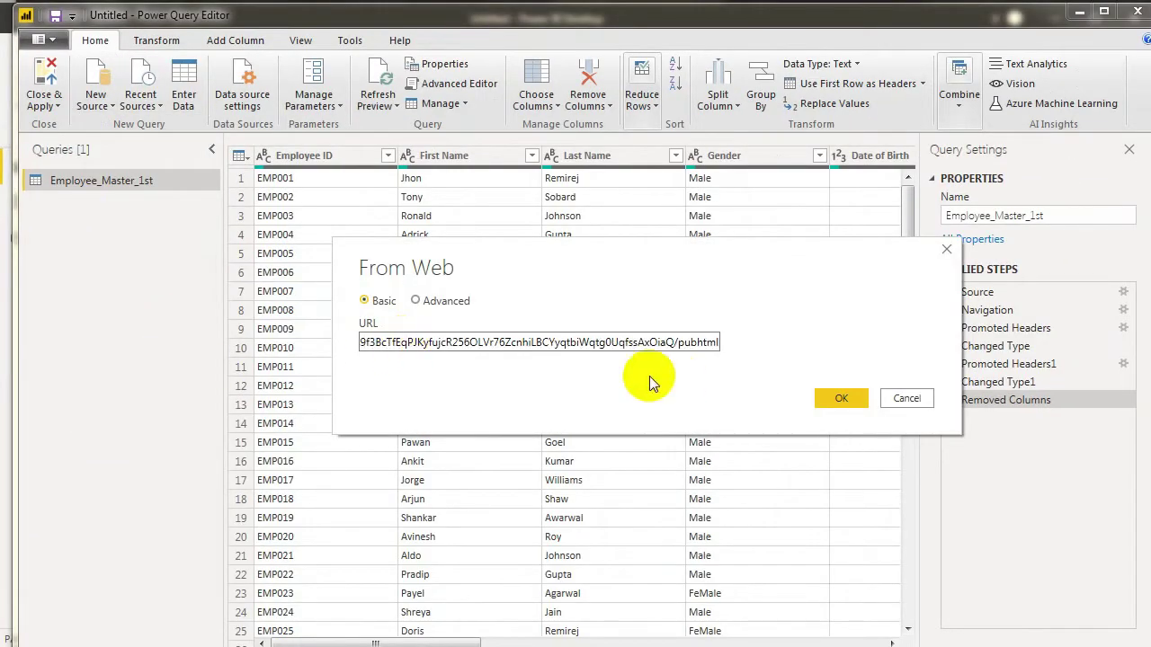
click(841, 402)
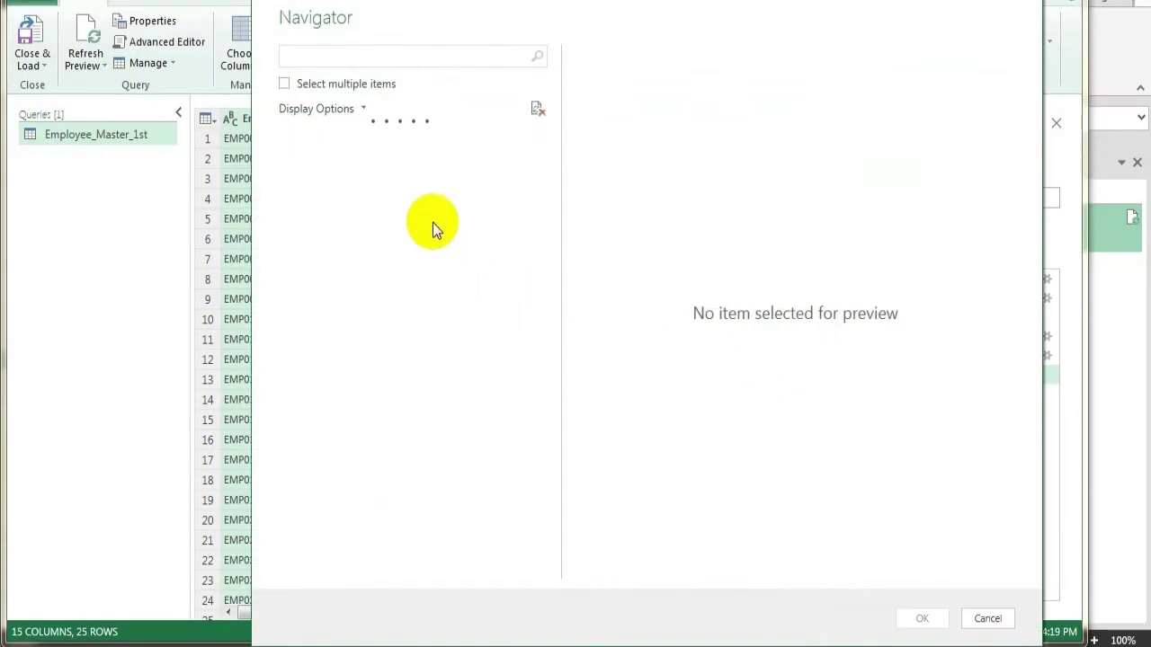
Step: Import the Employee_Master table from the published workbook and rename its query Employee_Master_2nd
click(315, 161)
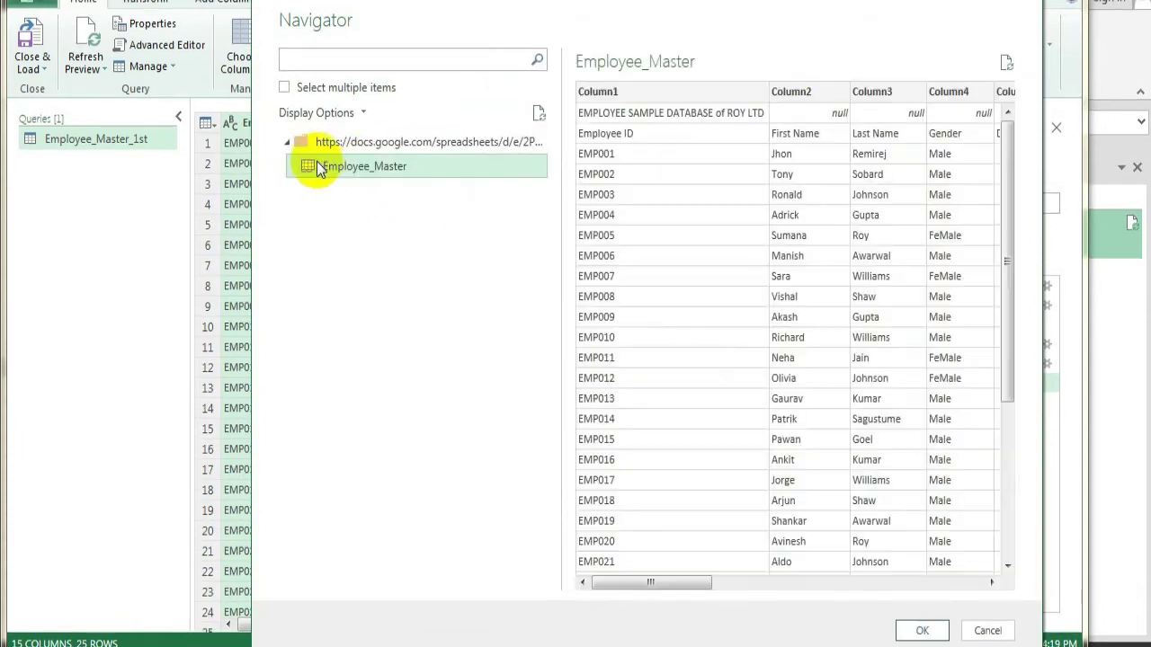
click(933, 630)
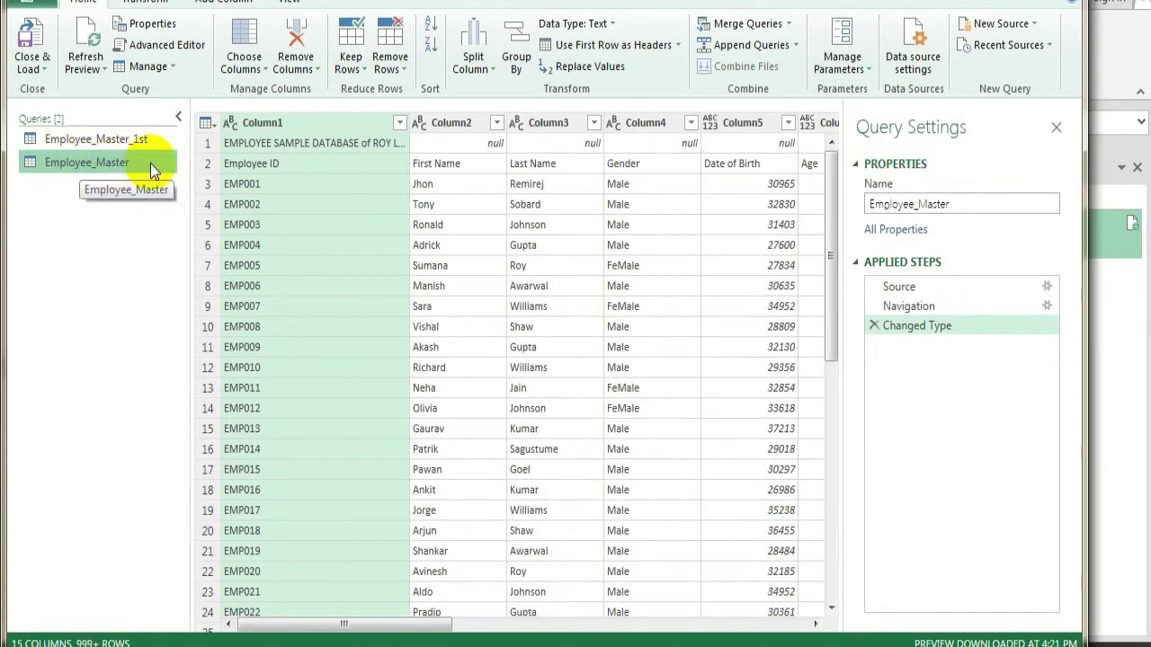
double_click(150, 163)
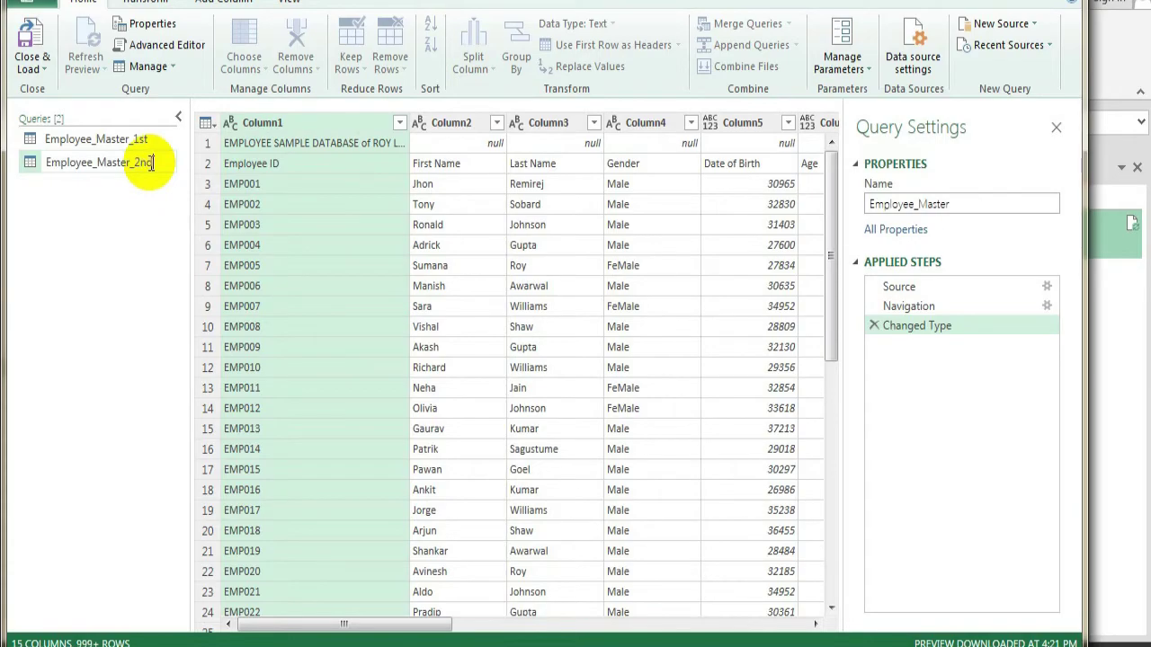
key(Return)
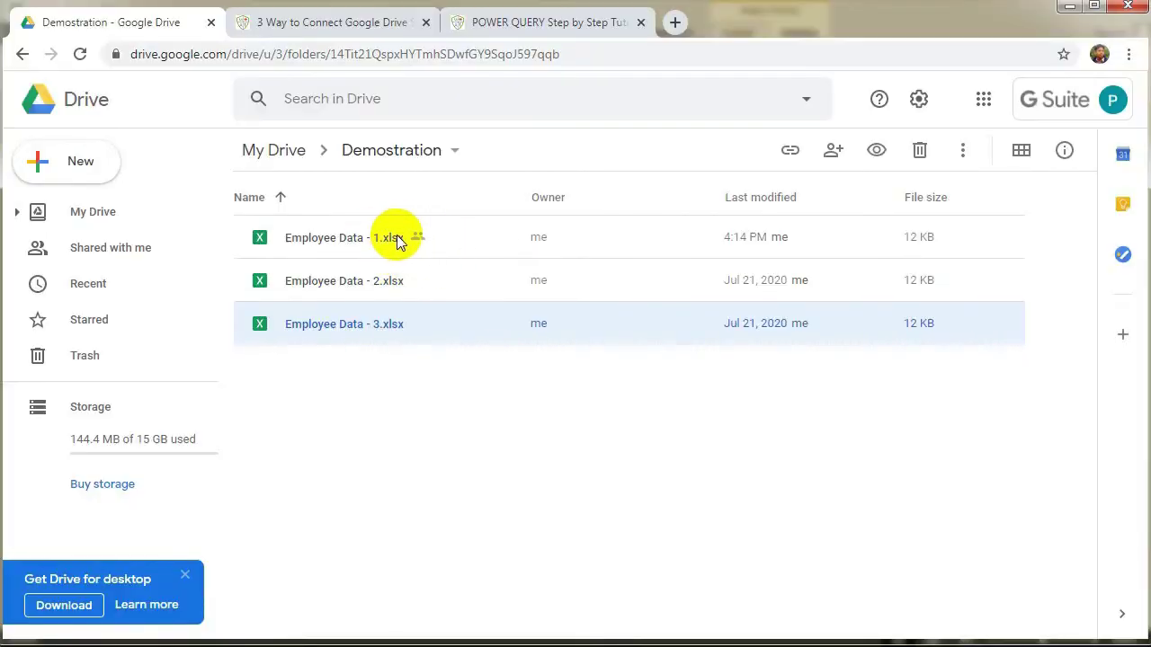
click(411, 245)
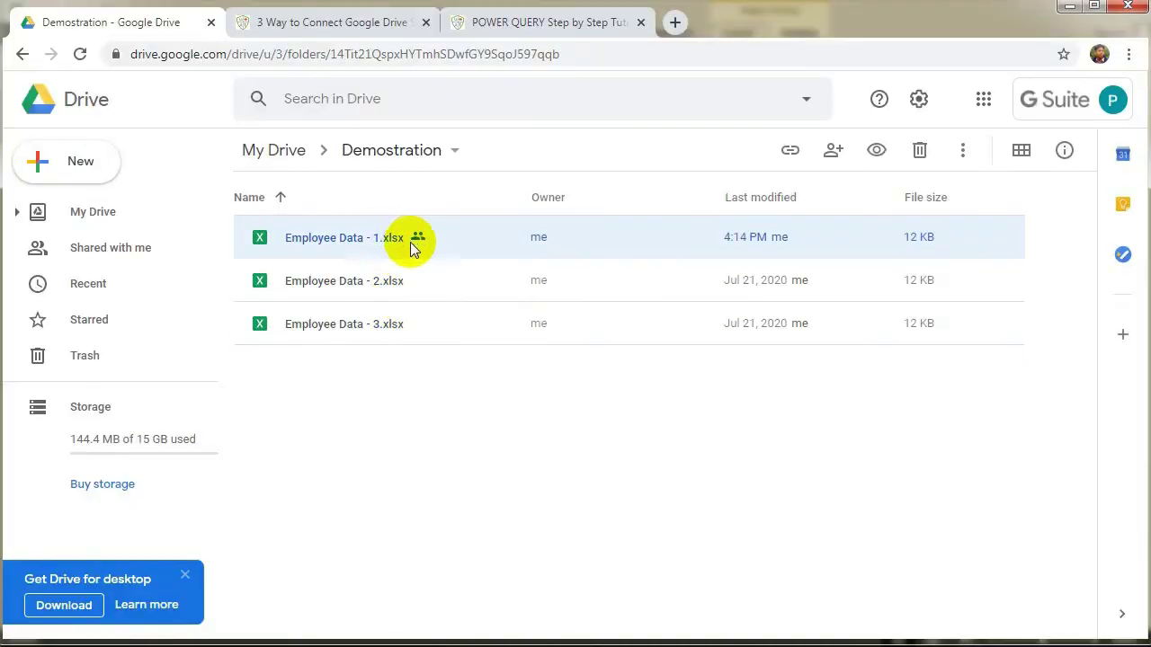
click(415, 286)
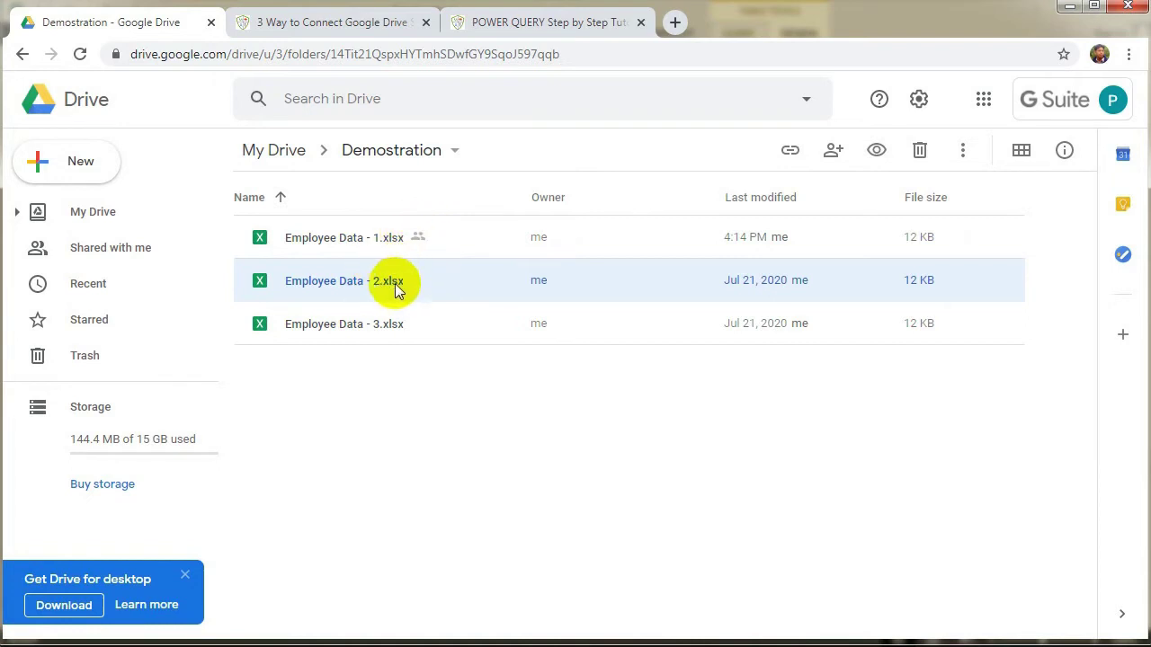
drag(395, 283, 408, 303)
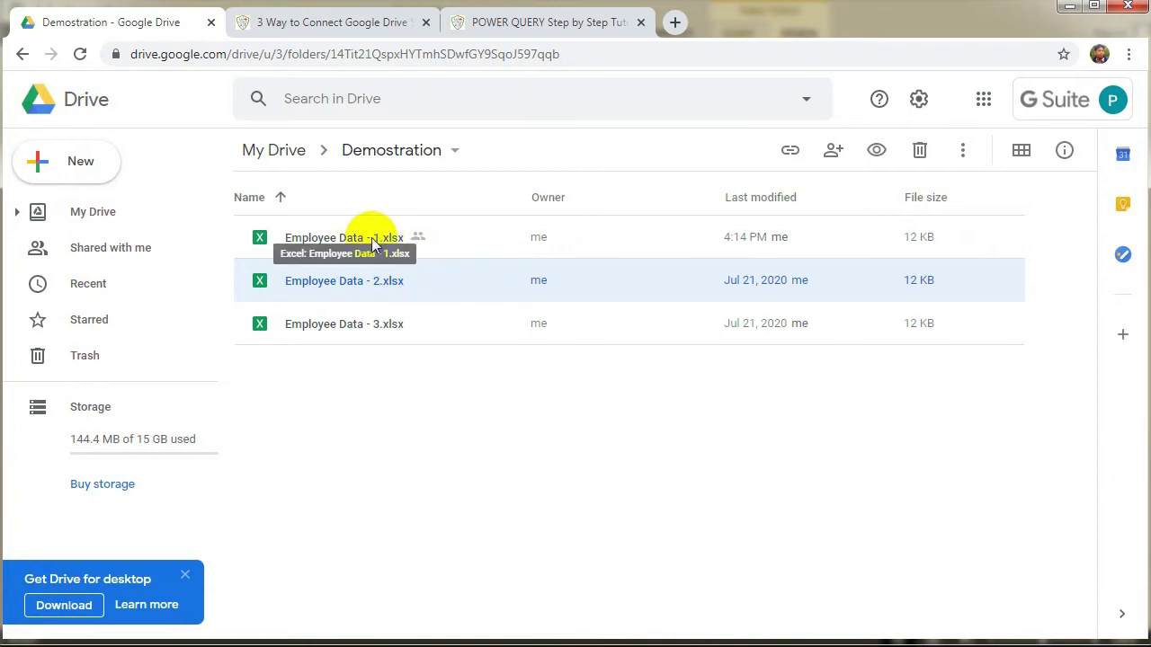
key(alt+Tab)
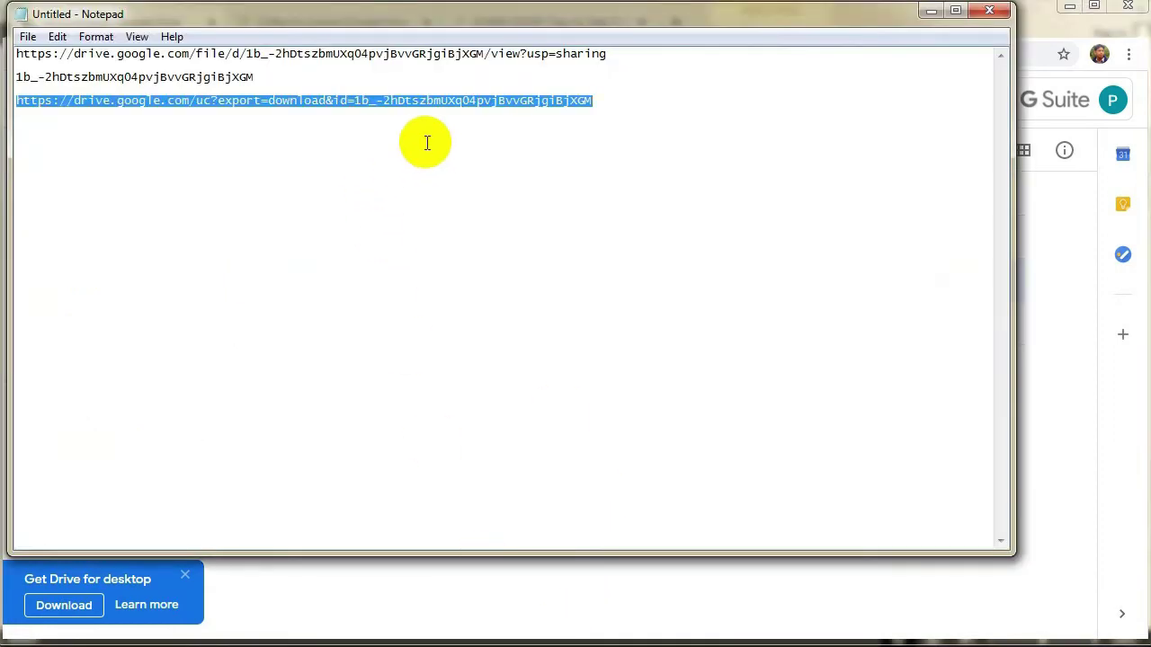
key(alt+Tab)
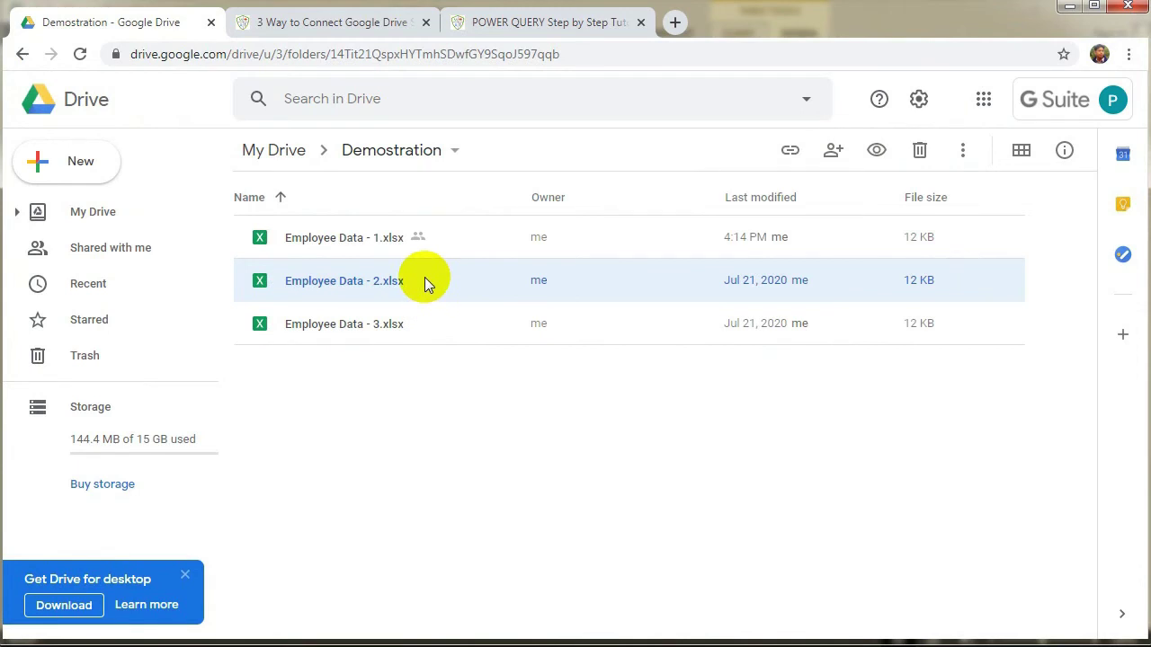
click(369, 333)
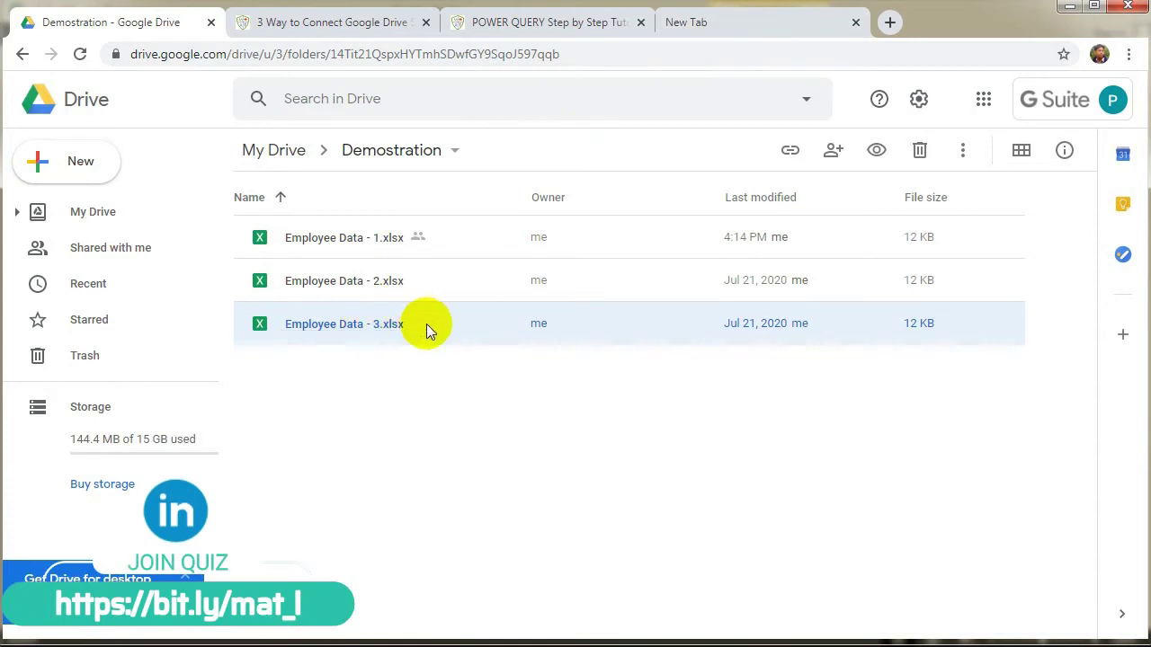
Step: Search Google for "google file stream" in a new browser tab and open the Deploy Drive File Stream support article
click(661, 23)
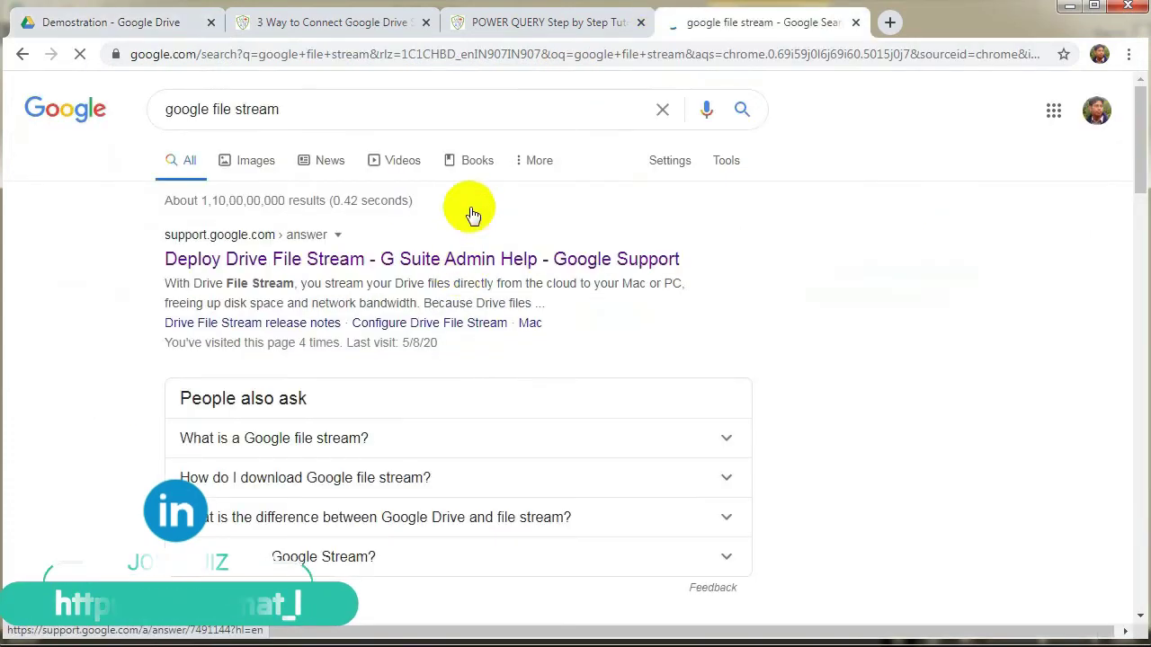
click(447, 260)
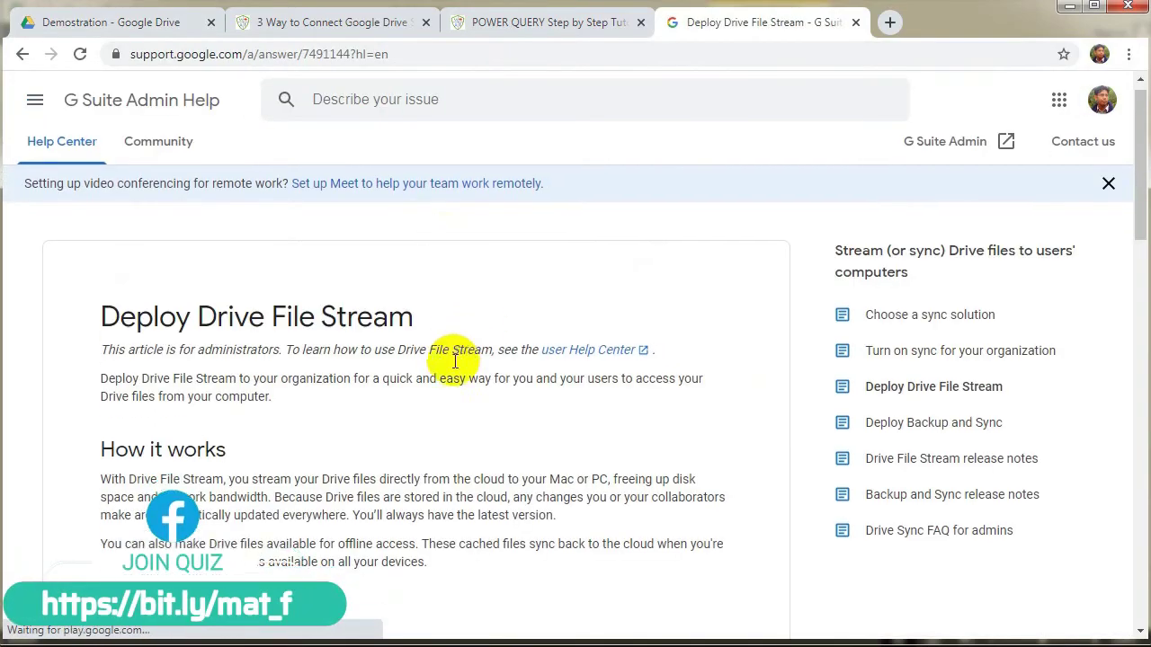
Step: Download the Windows installer for Drive File Stream from the article and save it as GoogleDriveFSSetup (1) in Downloads
scroll(450, 355, down, 8)
scroll(377, 337, up, 6)
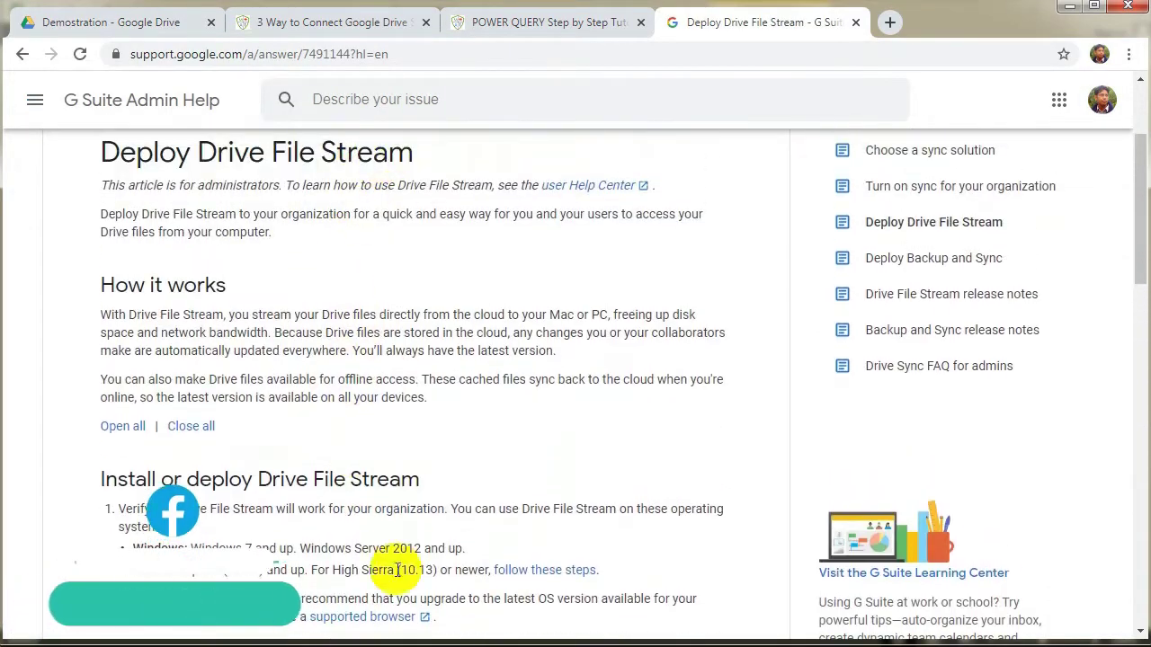
scroll(397, 570, down, 6)
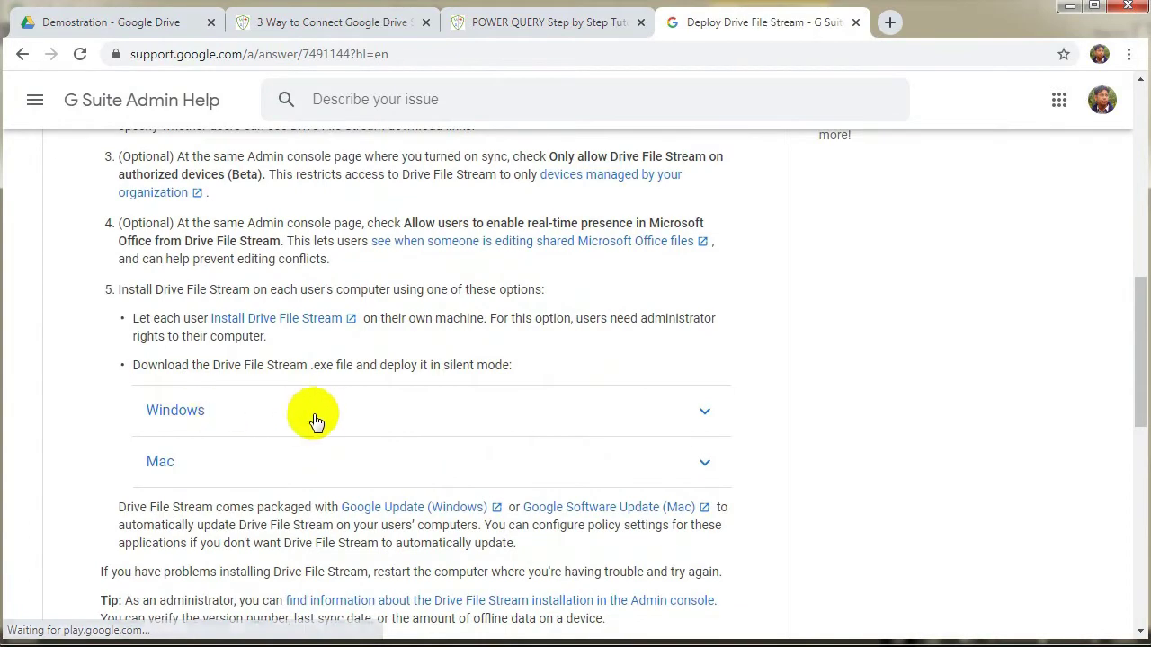
click(302, 410)
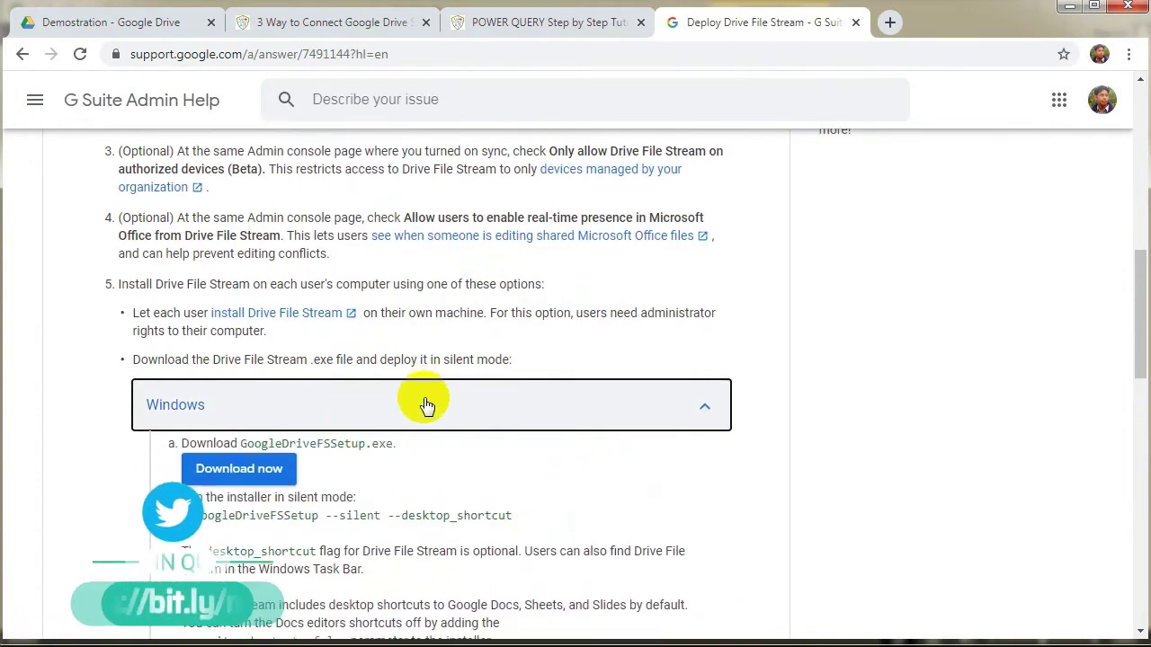
scroll(428, 407, down, 1)
click(239, 385)
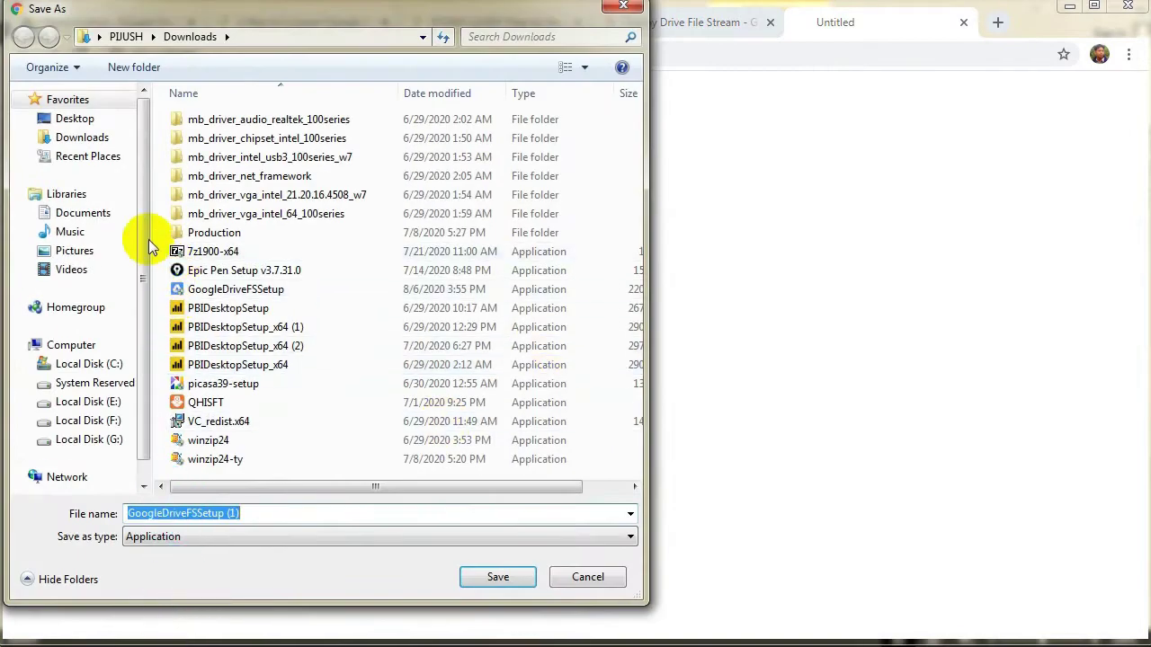
click(54, 138)
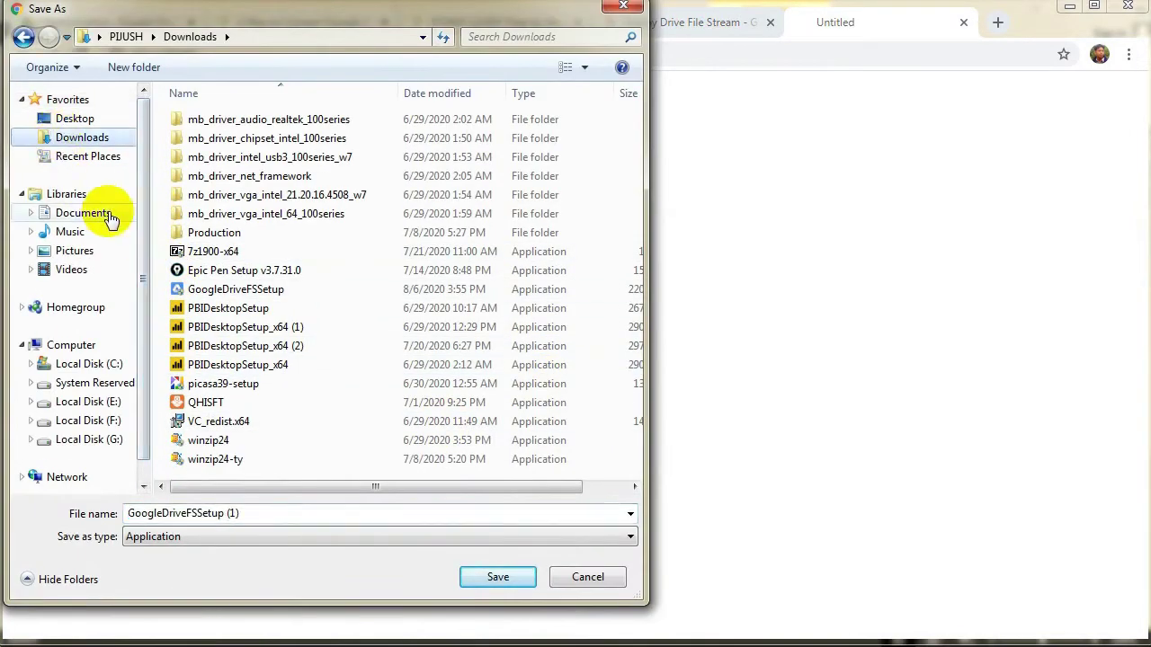
click(498, 578)
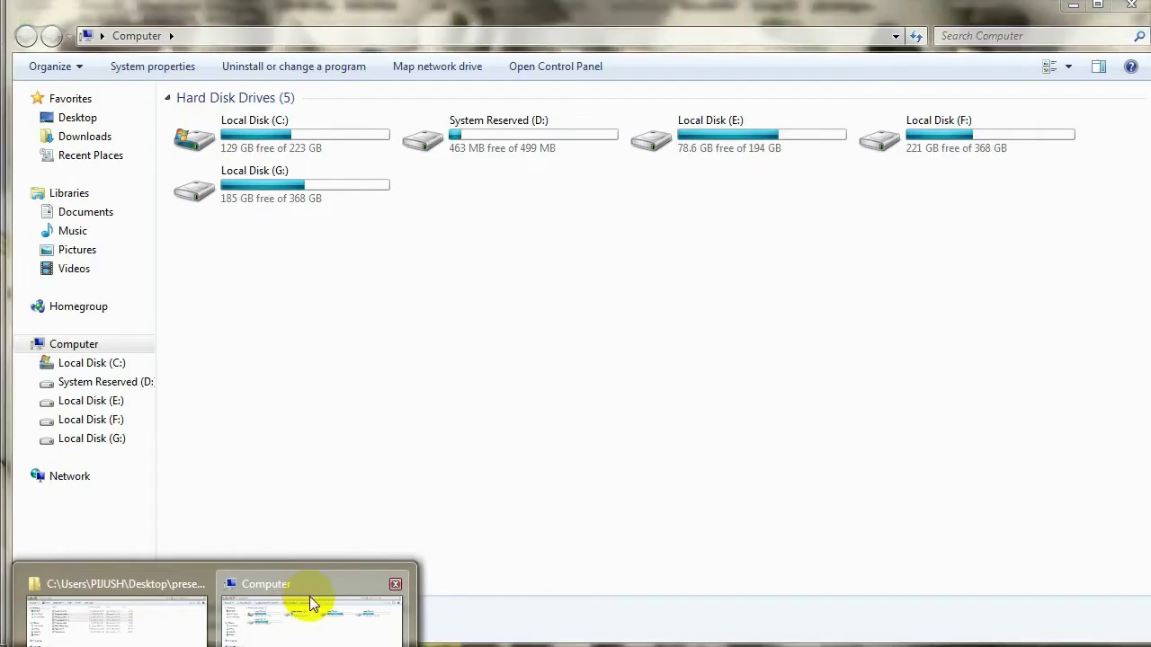
Step: Check the computer's drives in File Explorer, and install Google Drive File Stream from the downloaded setup file with both desktop shortcut options enabled
click(309, 596)
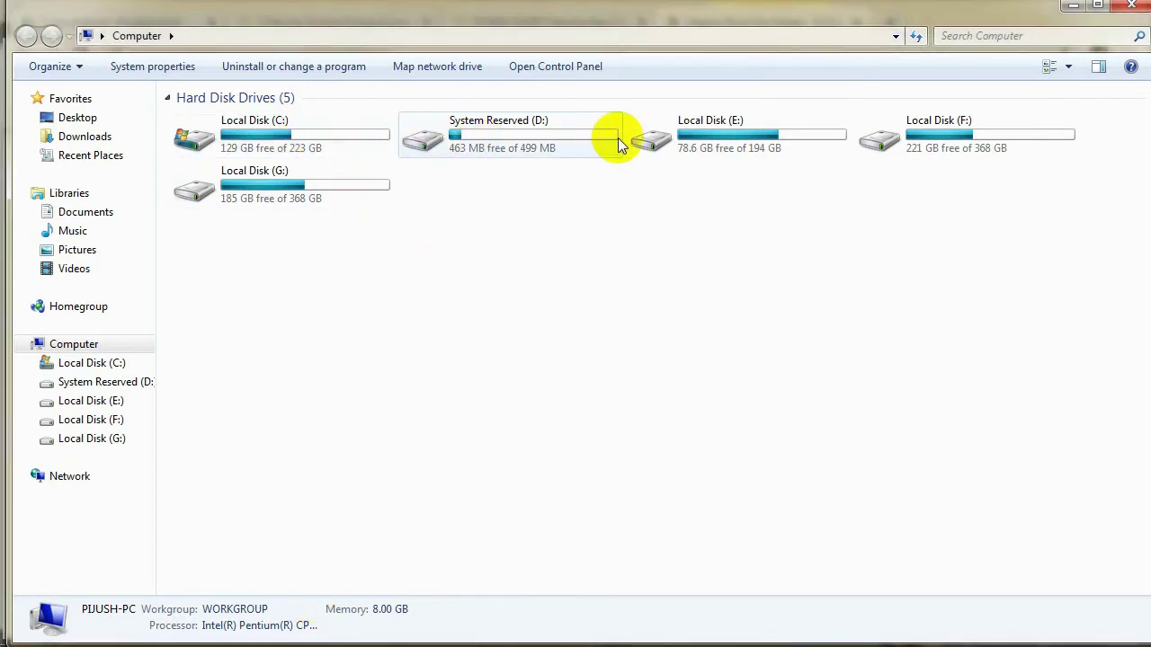
click(160, 645)
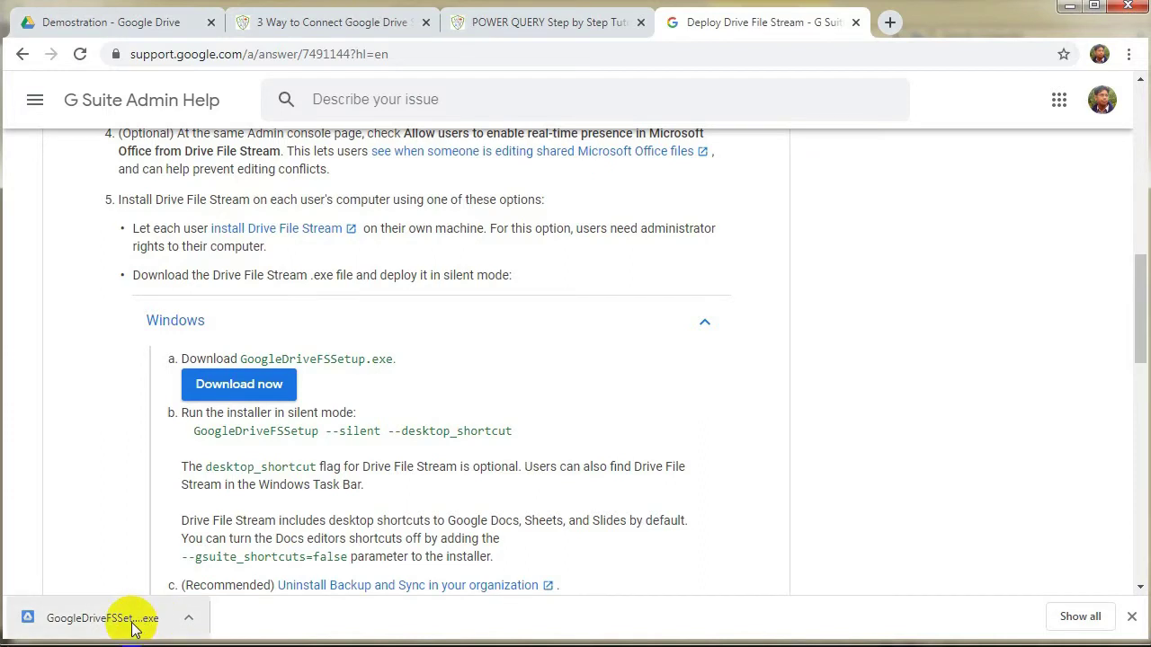
click(132, 627)
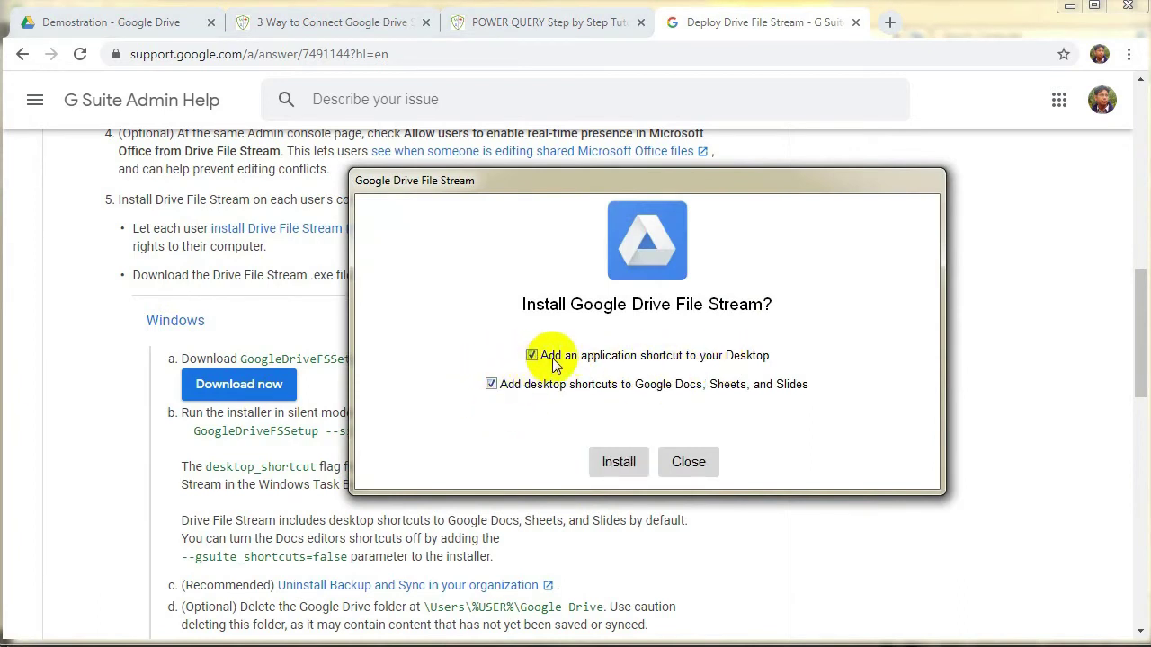
click(617, 463)
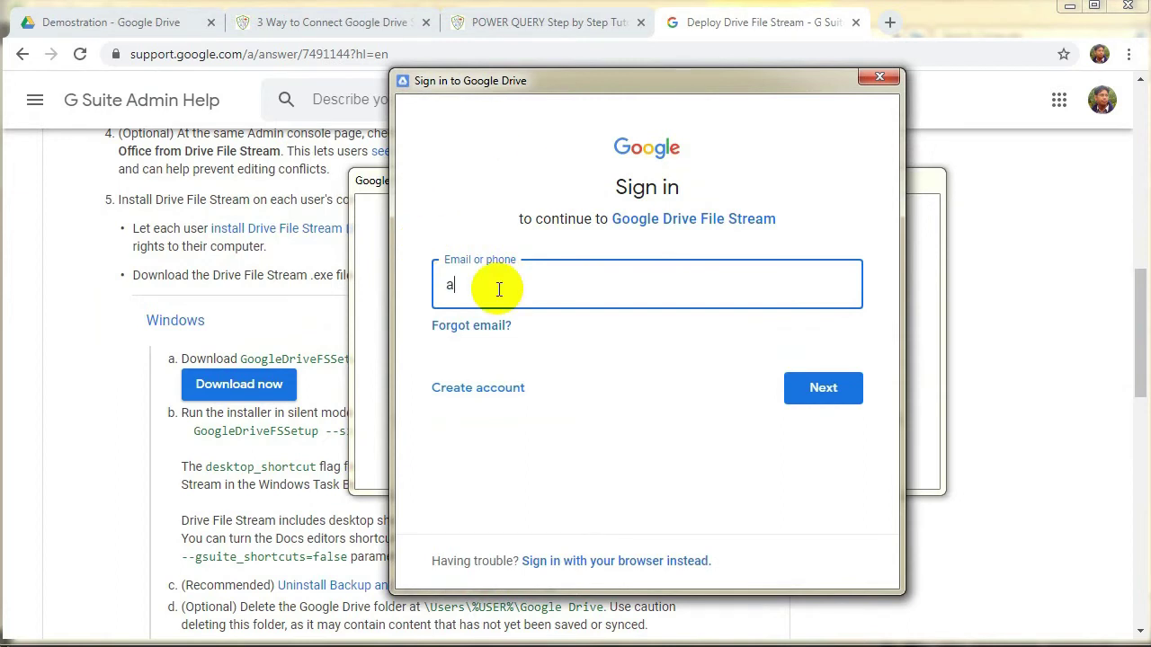
Step: Sign in to Google Drive File Stream with the account's e-mail and view the computer's drives from its new drive window
text(min)
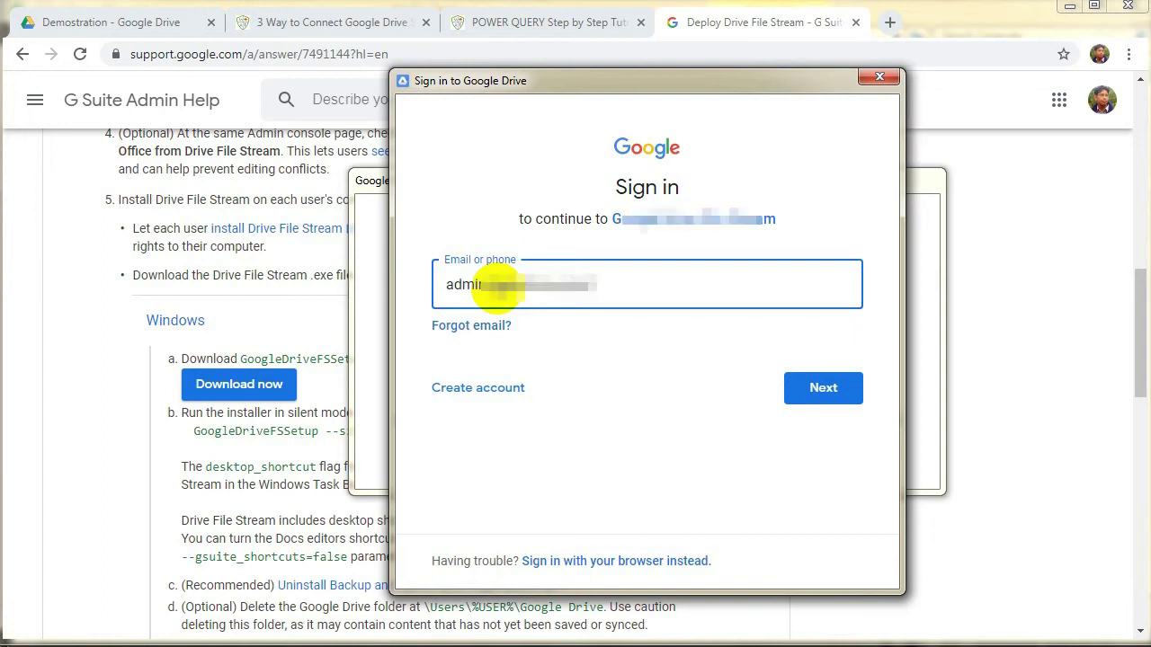
key(Return)
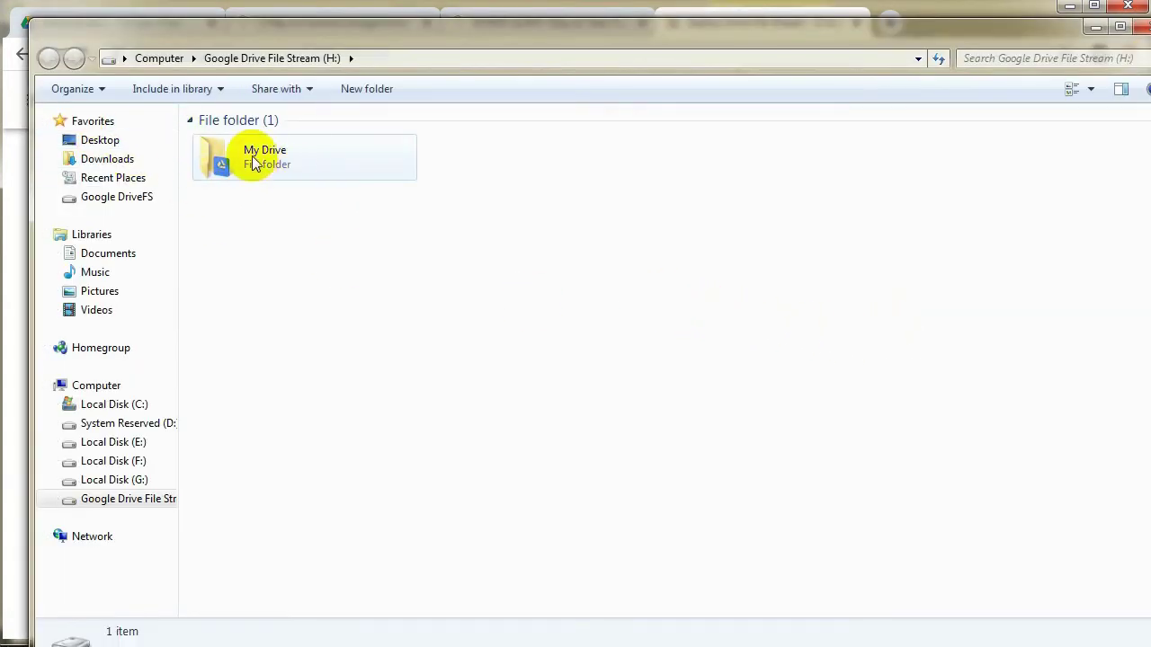
click(149, 59)
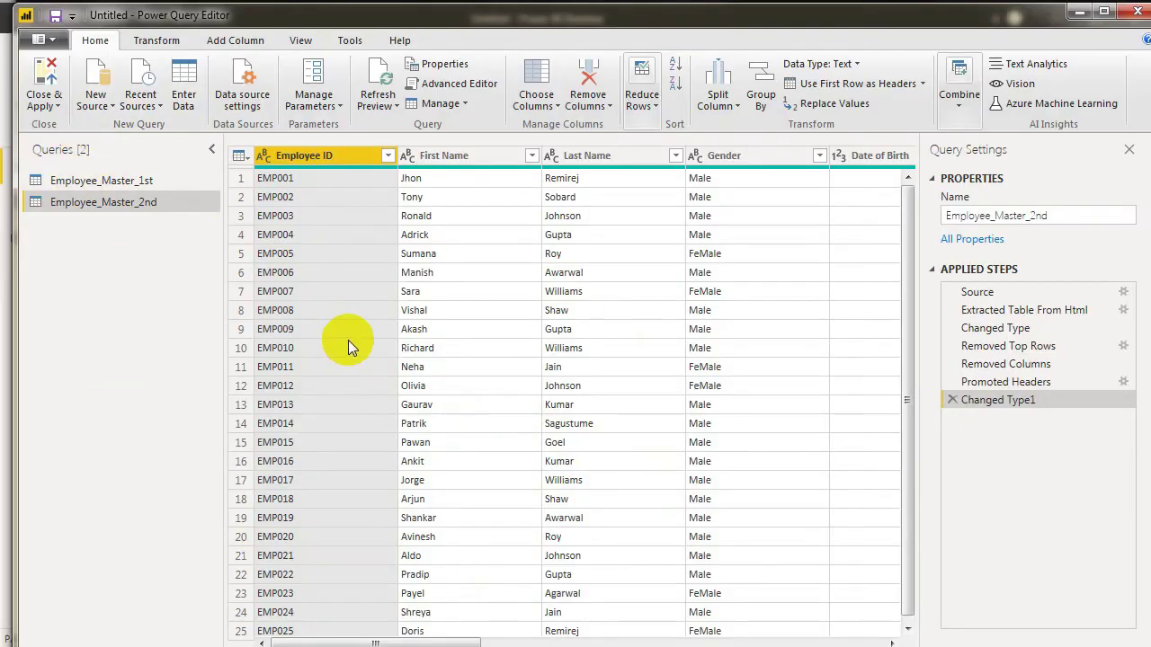
Step: In the Power Query Editor, connect to the Employee Data - 3 workbook as a new Excel source from My Drive on the Google Drive File Stream drive
click(107, 105)
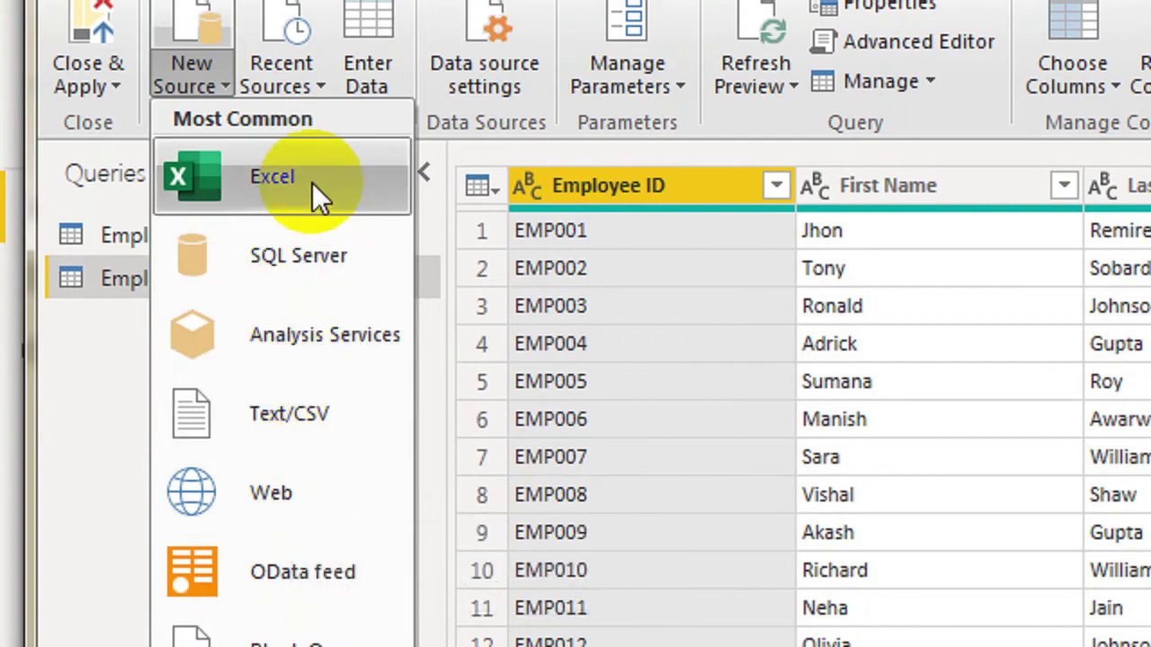
click(314, 189)
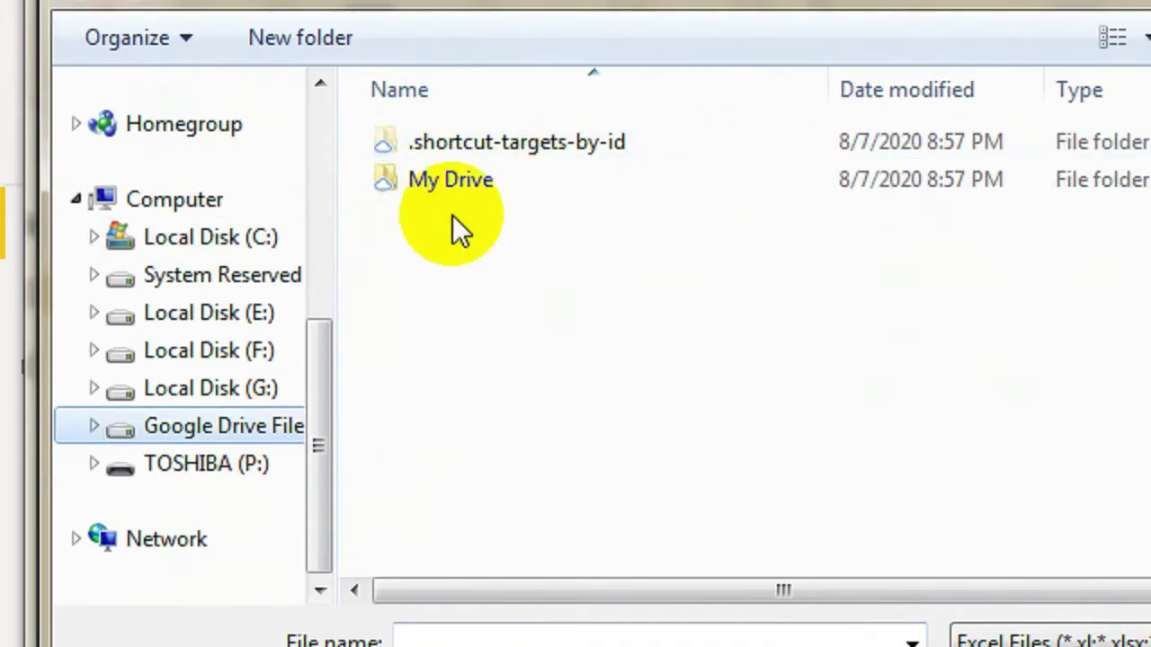
double_click(472, 167)
double_click(473, 144)
click(472, 238)
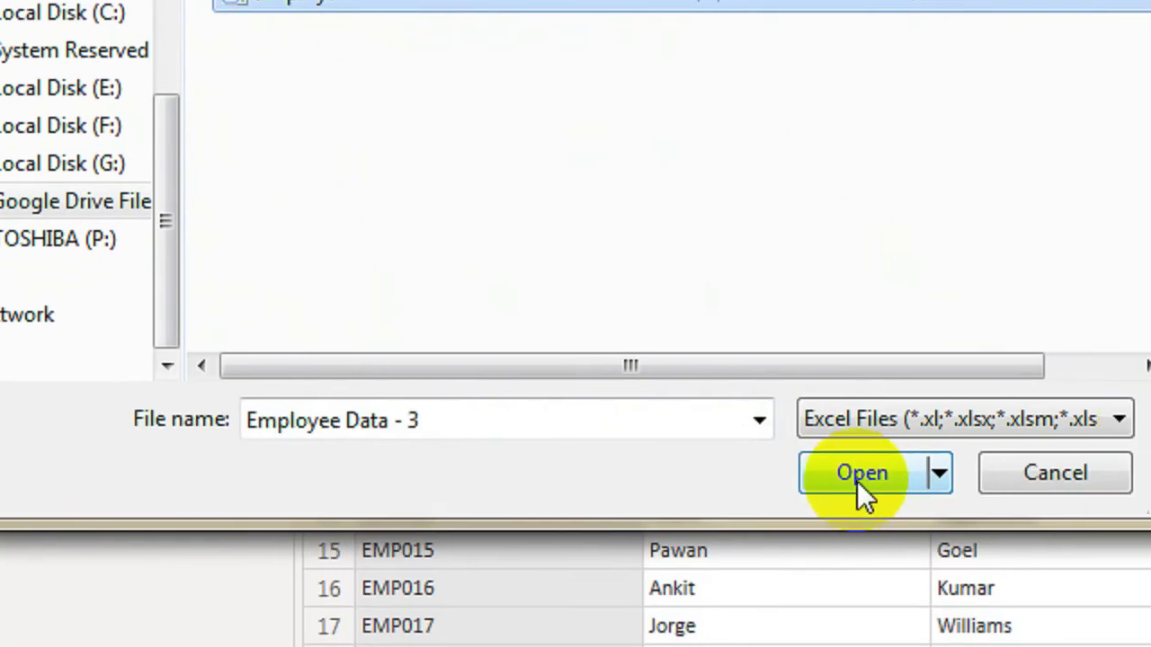
click(855, 475)
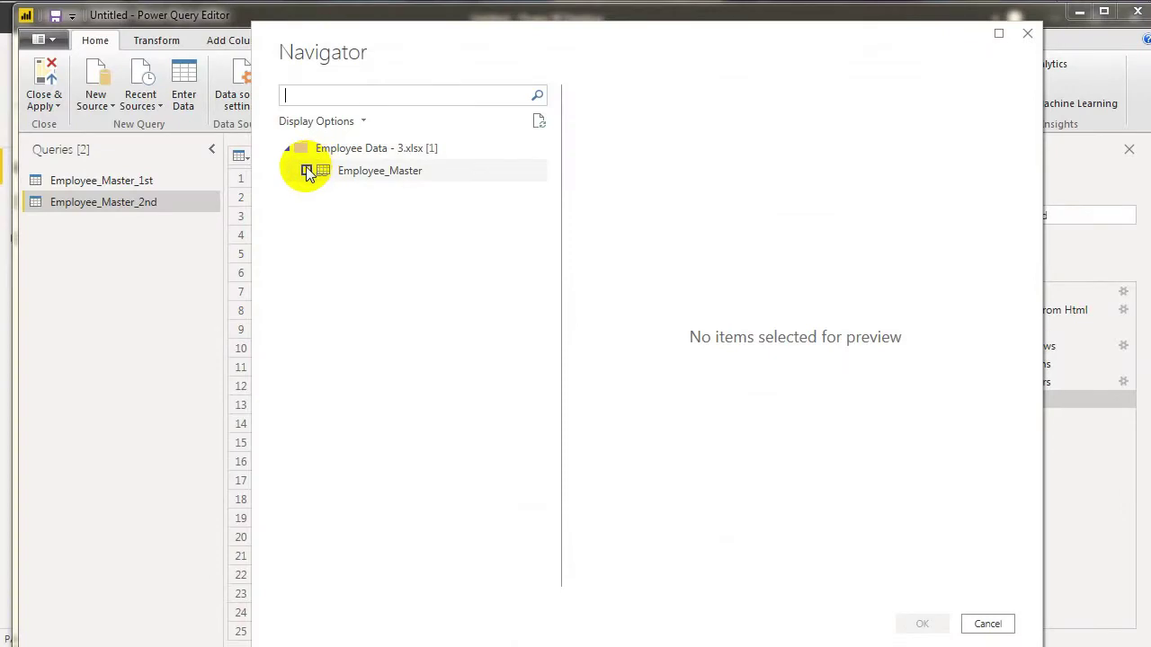
Step: Import the Employee_Master table from the Employee Data - 3 workbook and rename its query Employee_Master_3
click(306, 171)
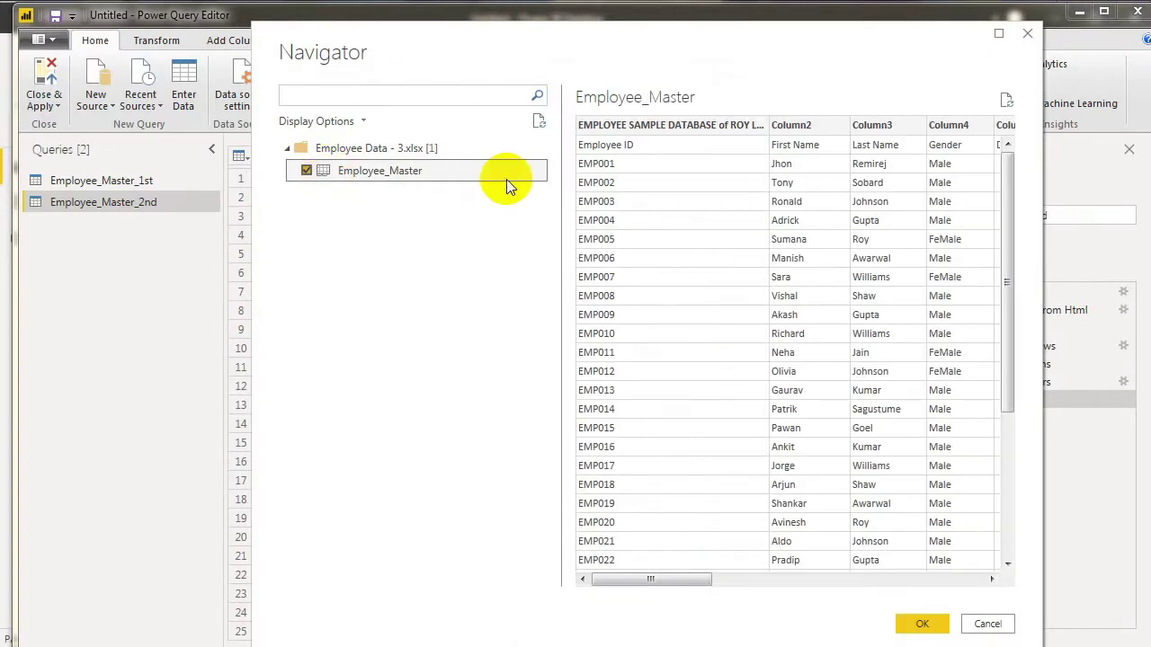
click(920, 630)
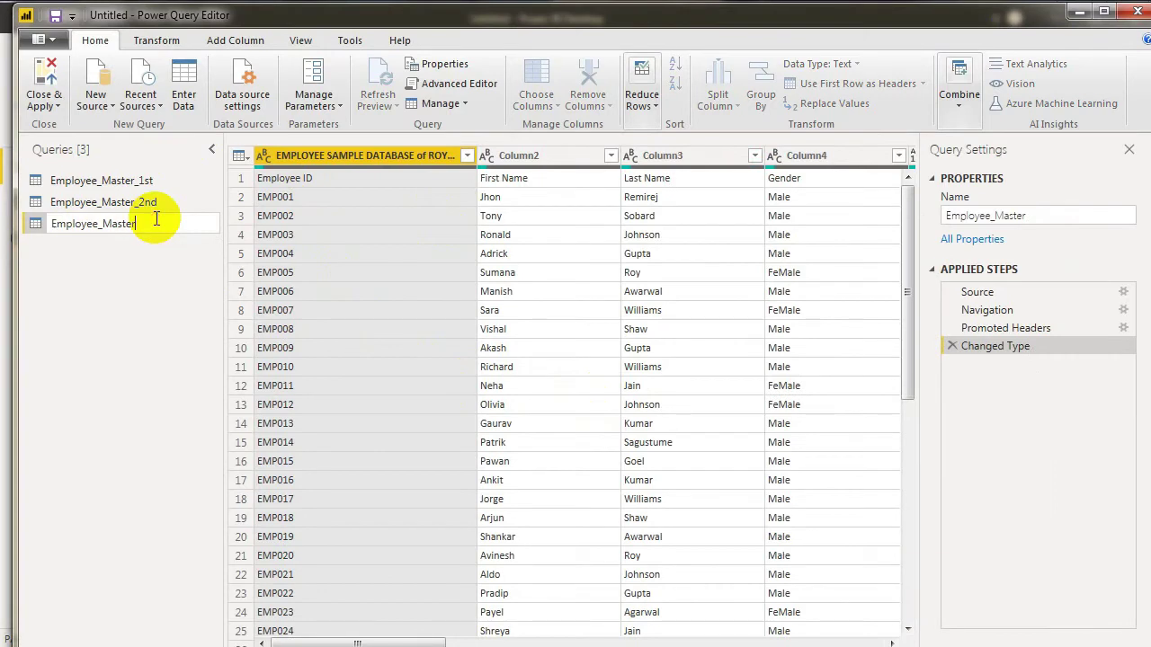
text(_3)
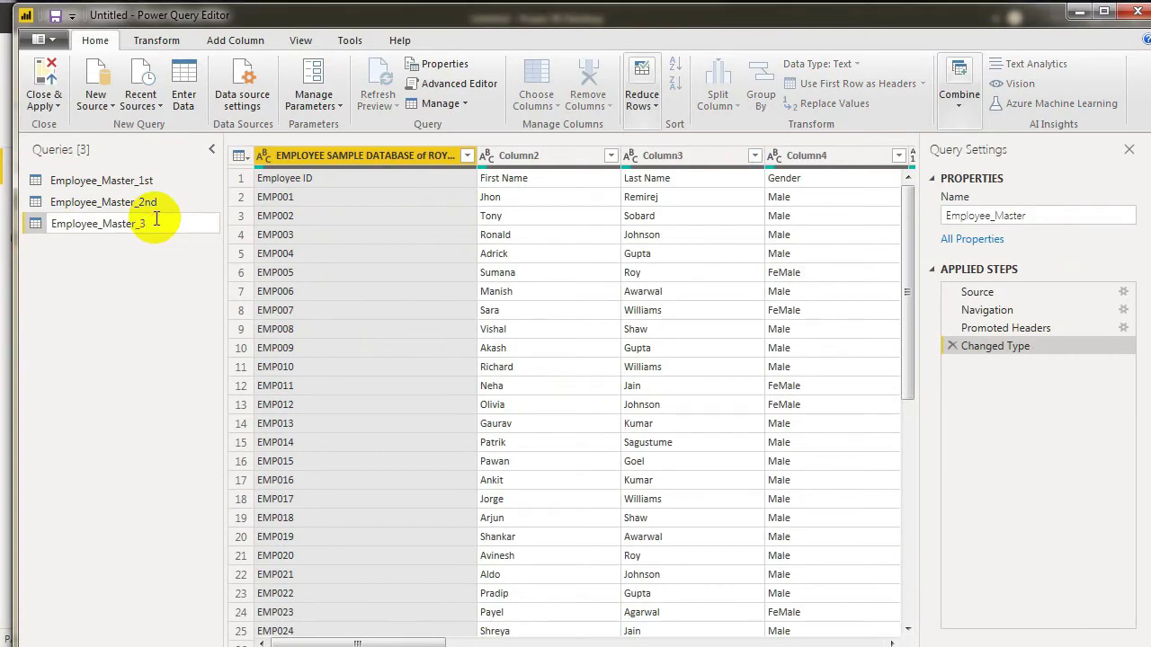